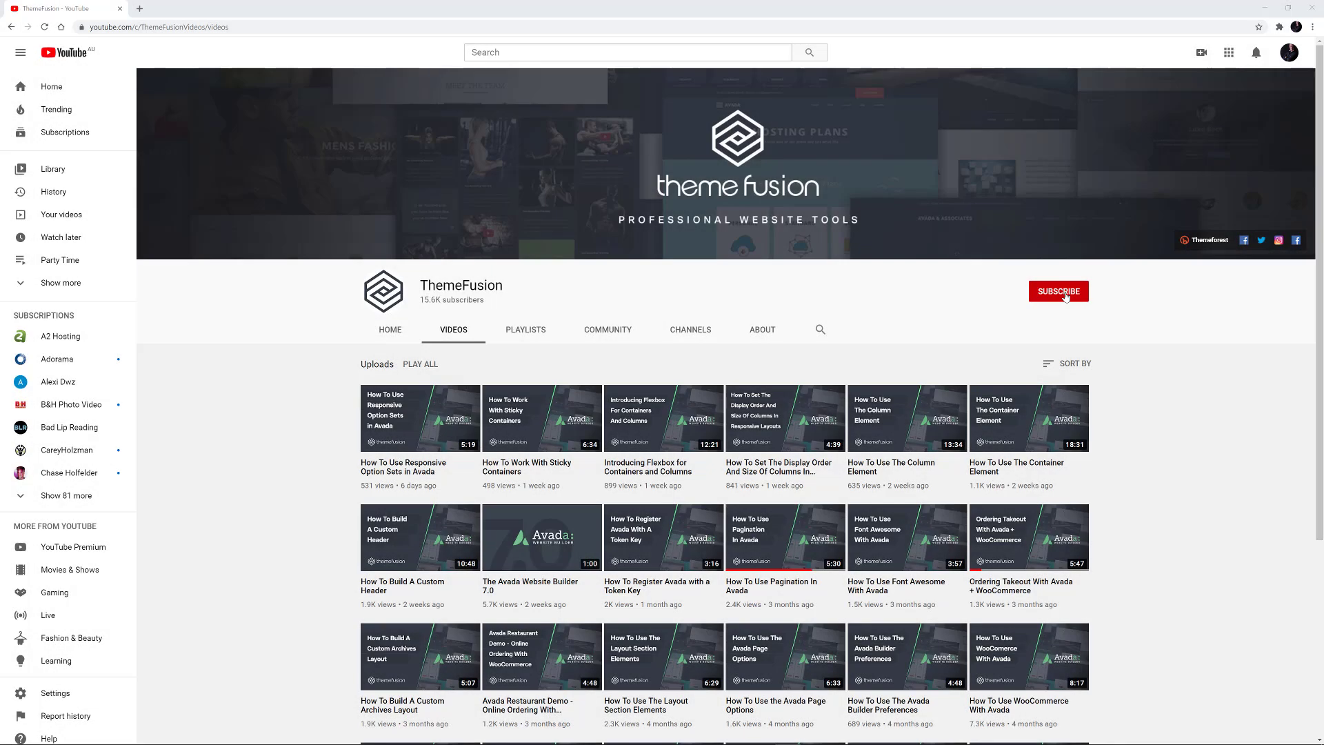
Step: Subscribe to ThemeFusion on YouTube and set its bell notifications to All
left_click(1065, 297)
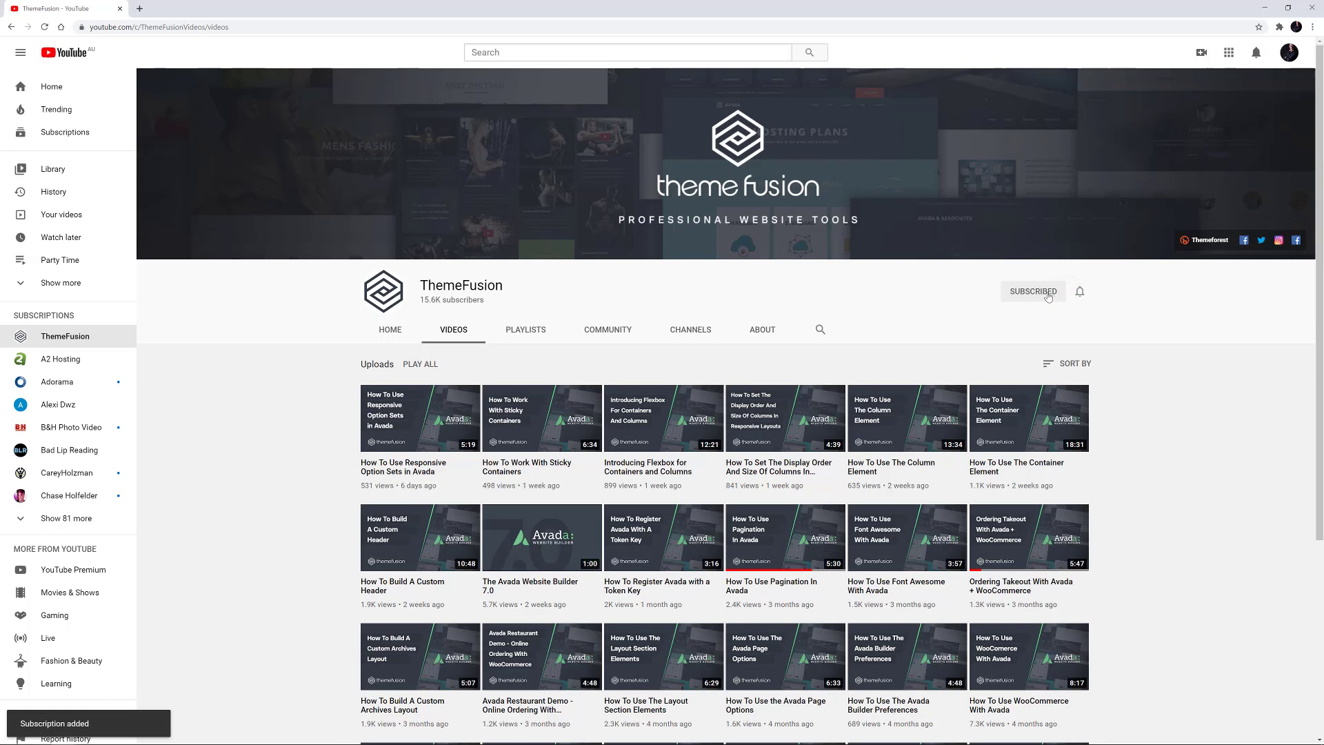
left_click(1080, 291)
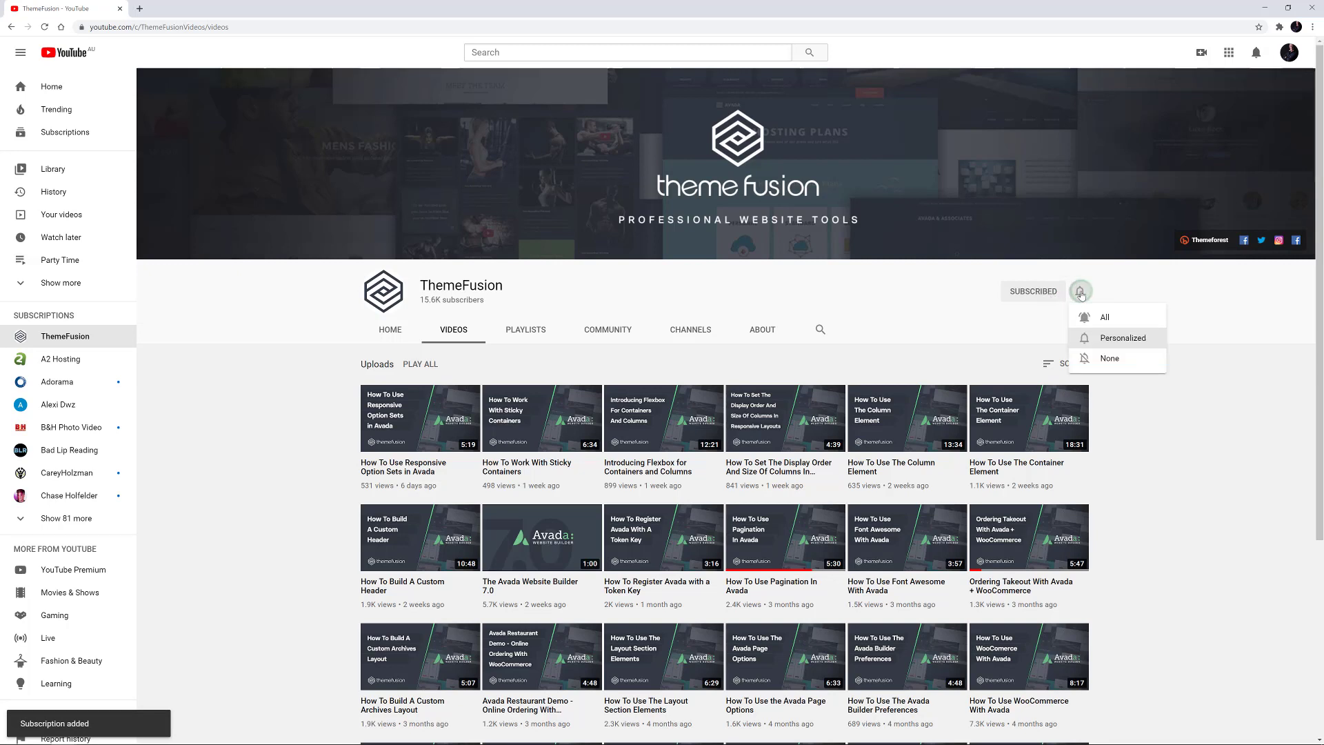
left_click(1087, 317)
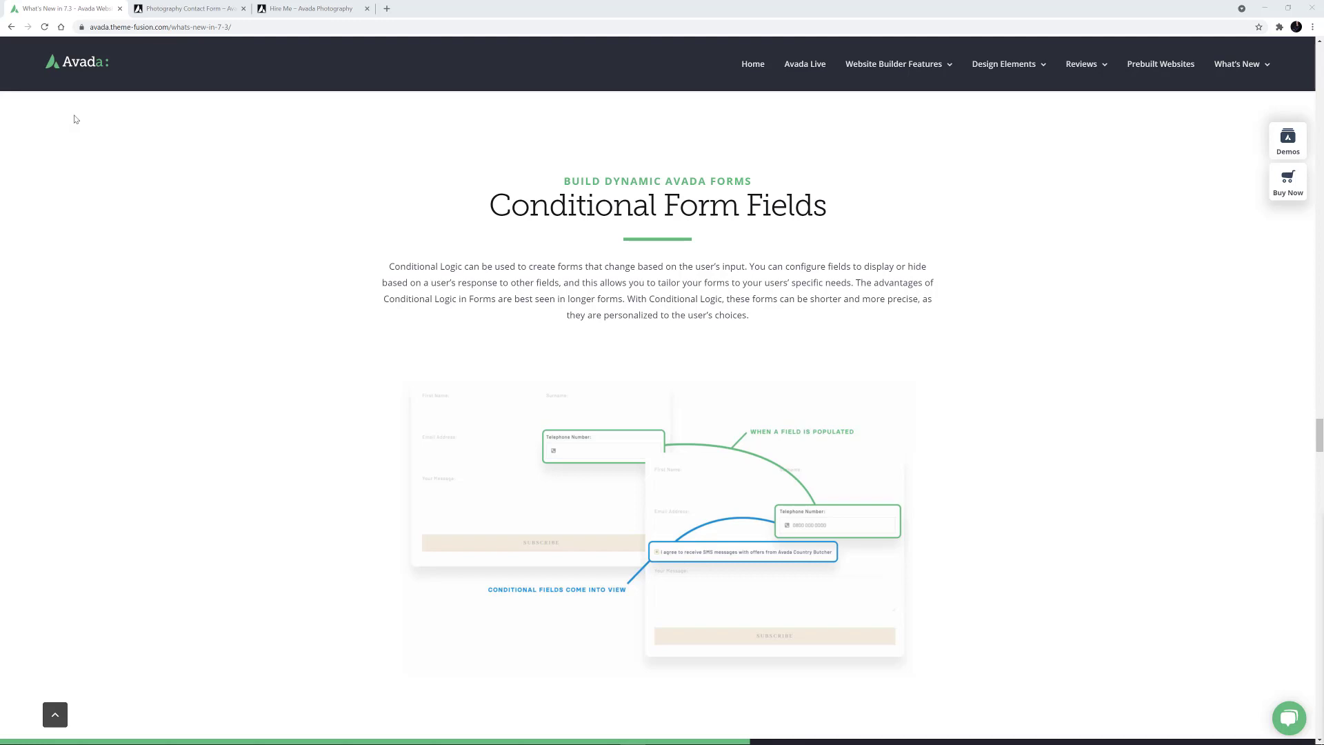
Step: Switch to the Photography Contact Form in the Avada form builder
left_click(183, 9)
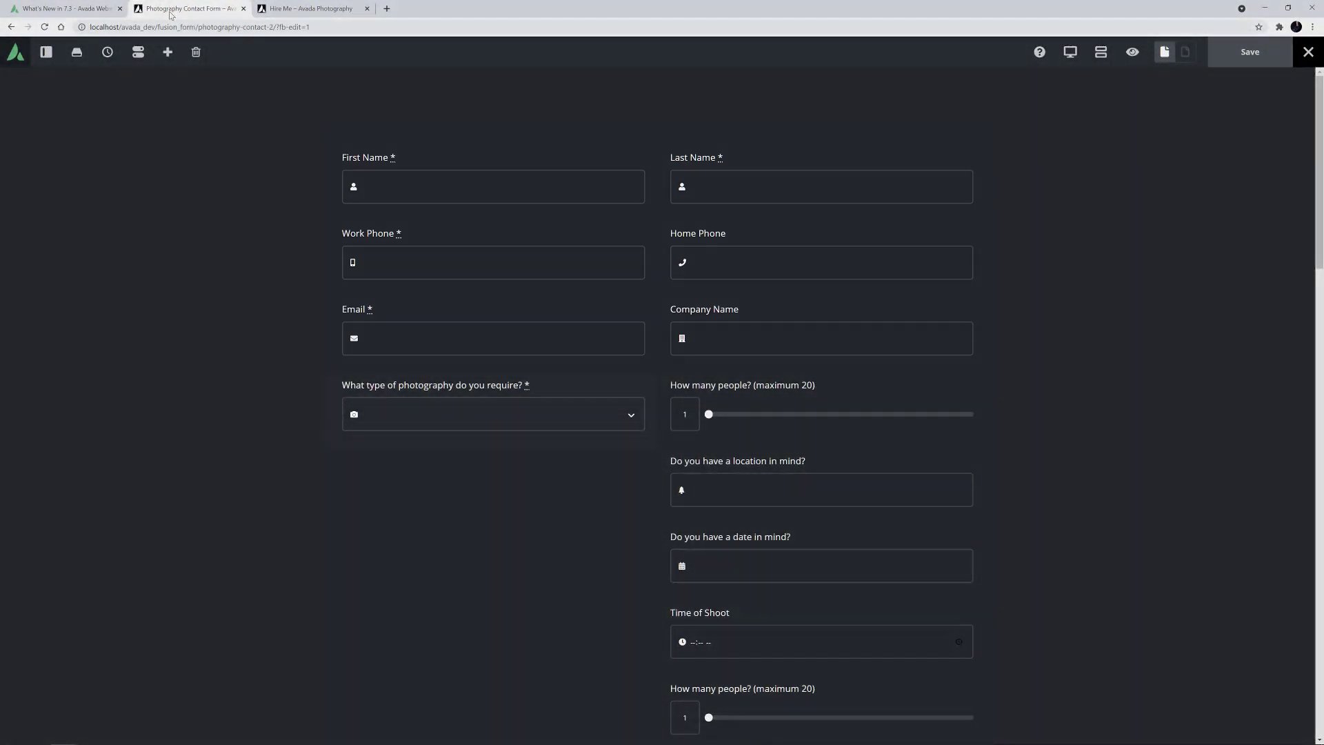
Step: Open Element Options for the 'What type of photography do you require?' dropdown and scroll to its options
mouse_move(482, 428)
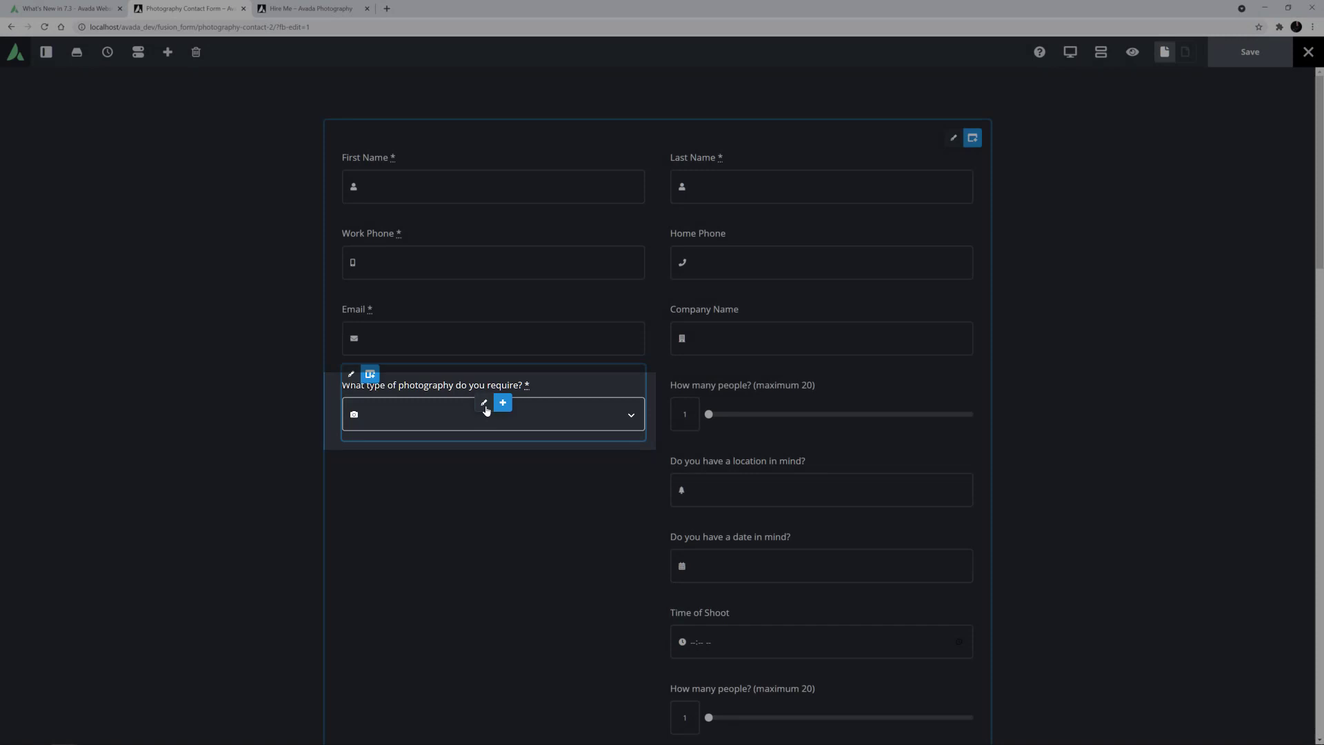
left_click(484, 403)
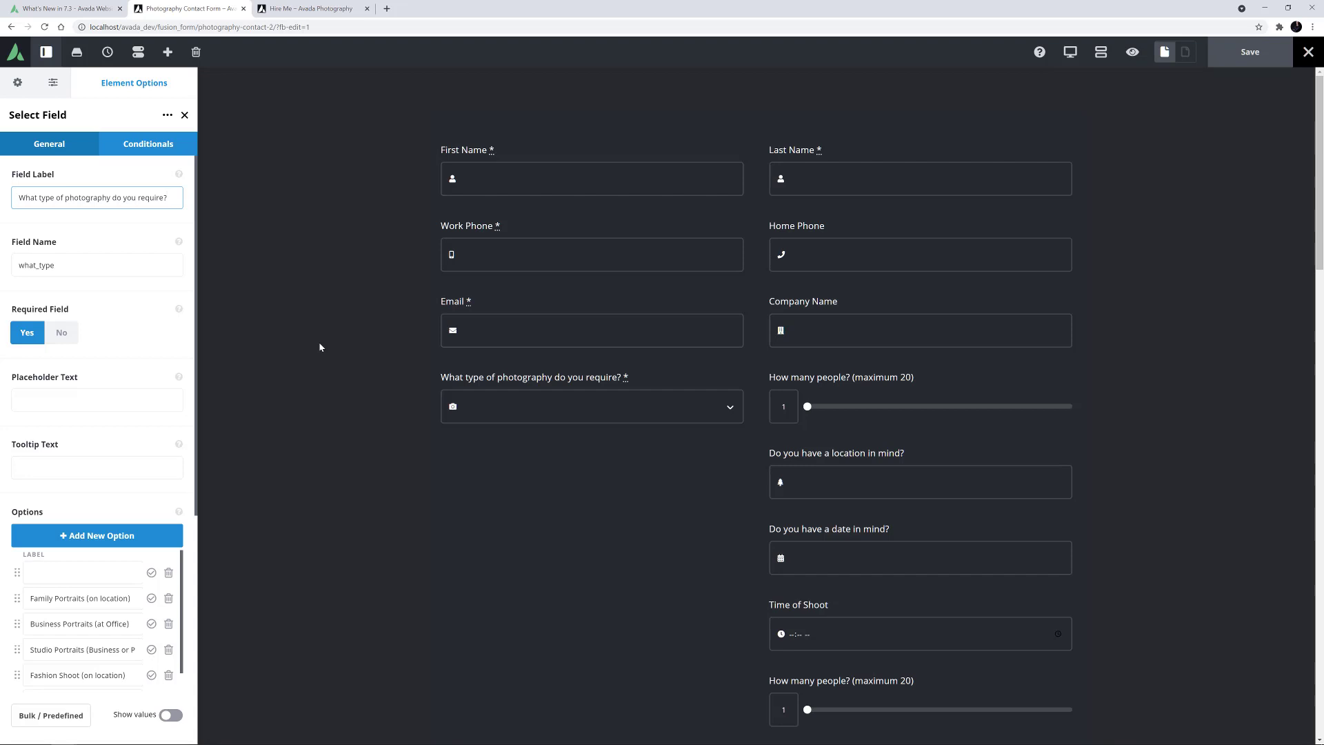
scroll(320, 347, "down", 4)
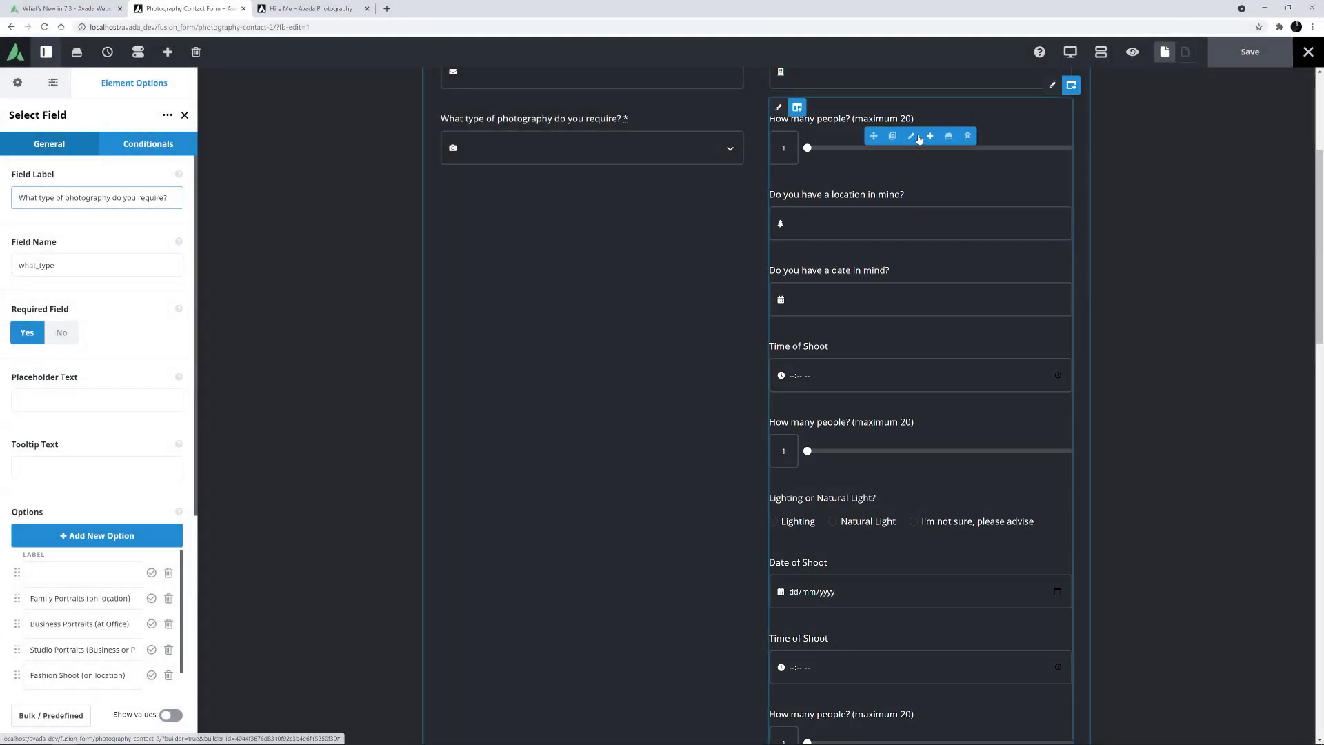
Step: Give the first 'How many people?' slider the rule: photography type Equal To 'Family Portraits (on location)'
left_click(911, 135)
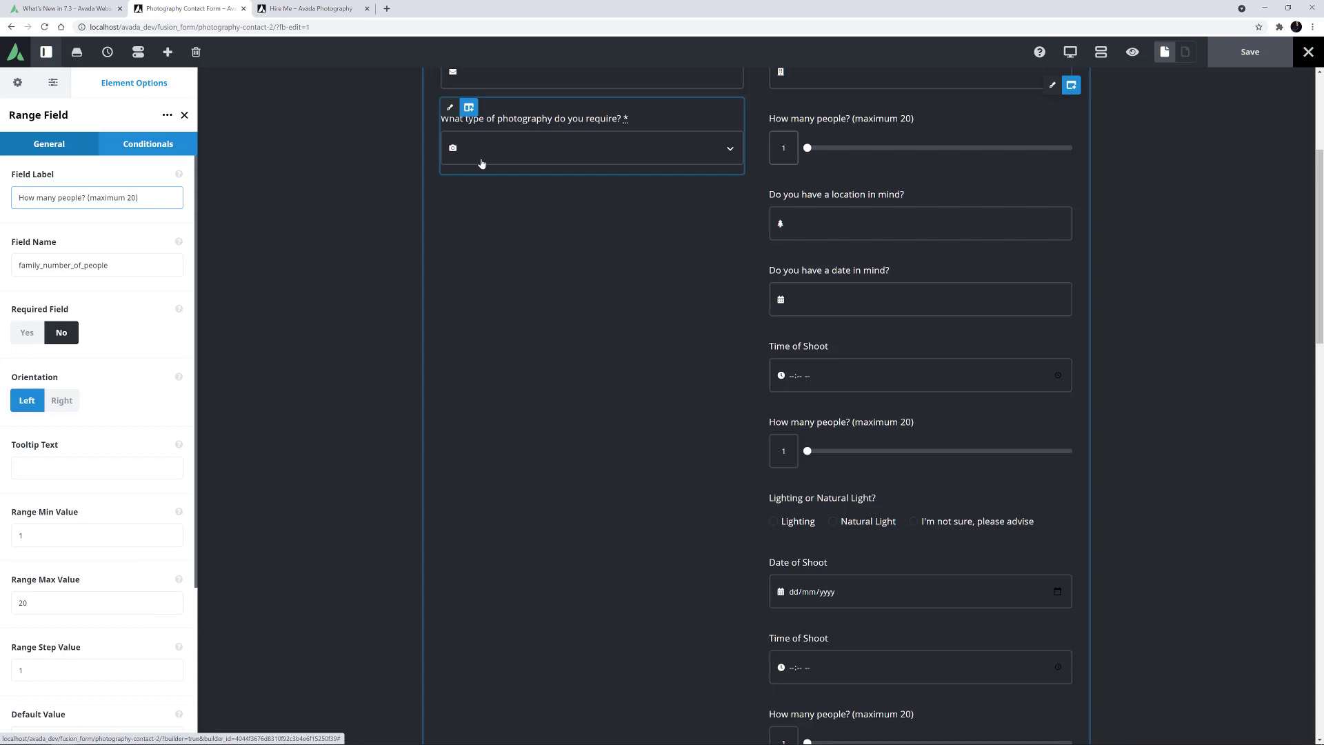
left_click(131, 145)
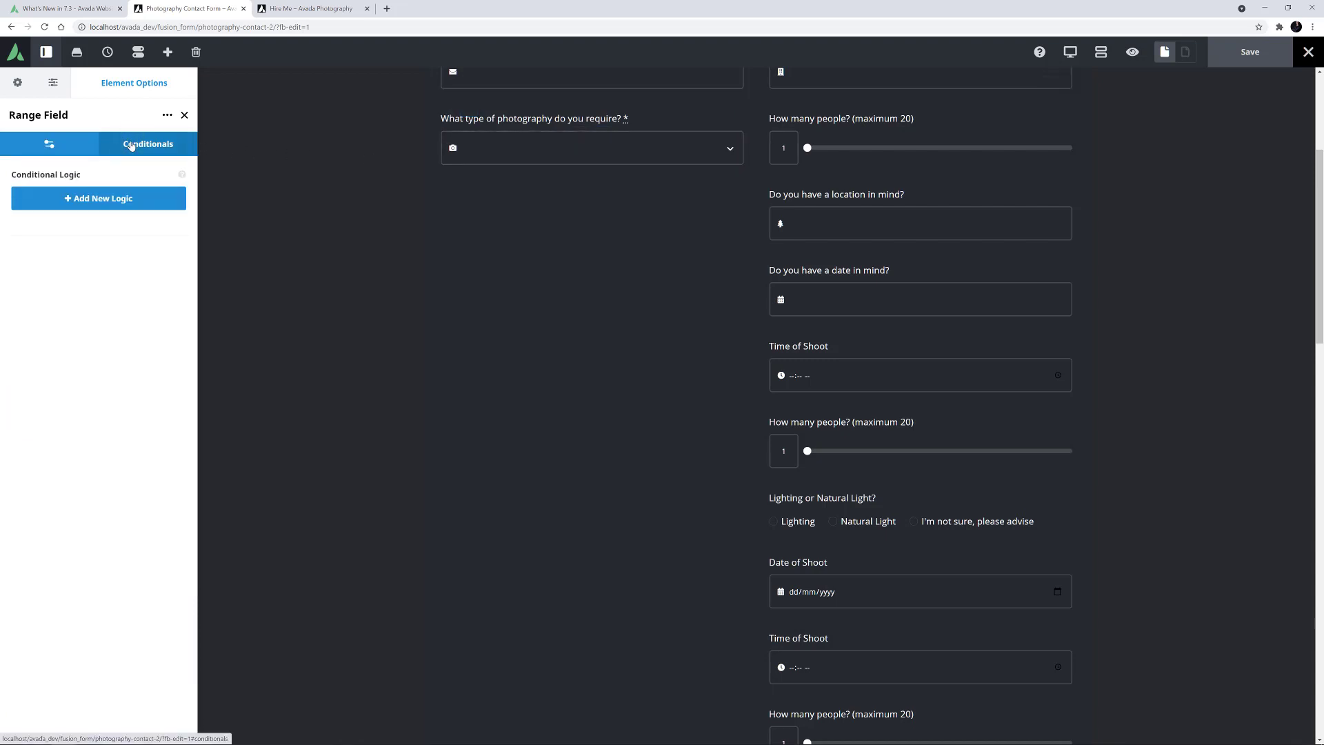
left_click(82, 205)
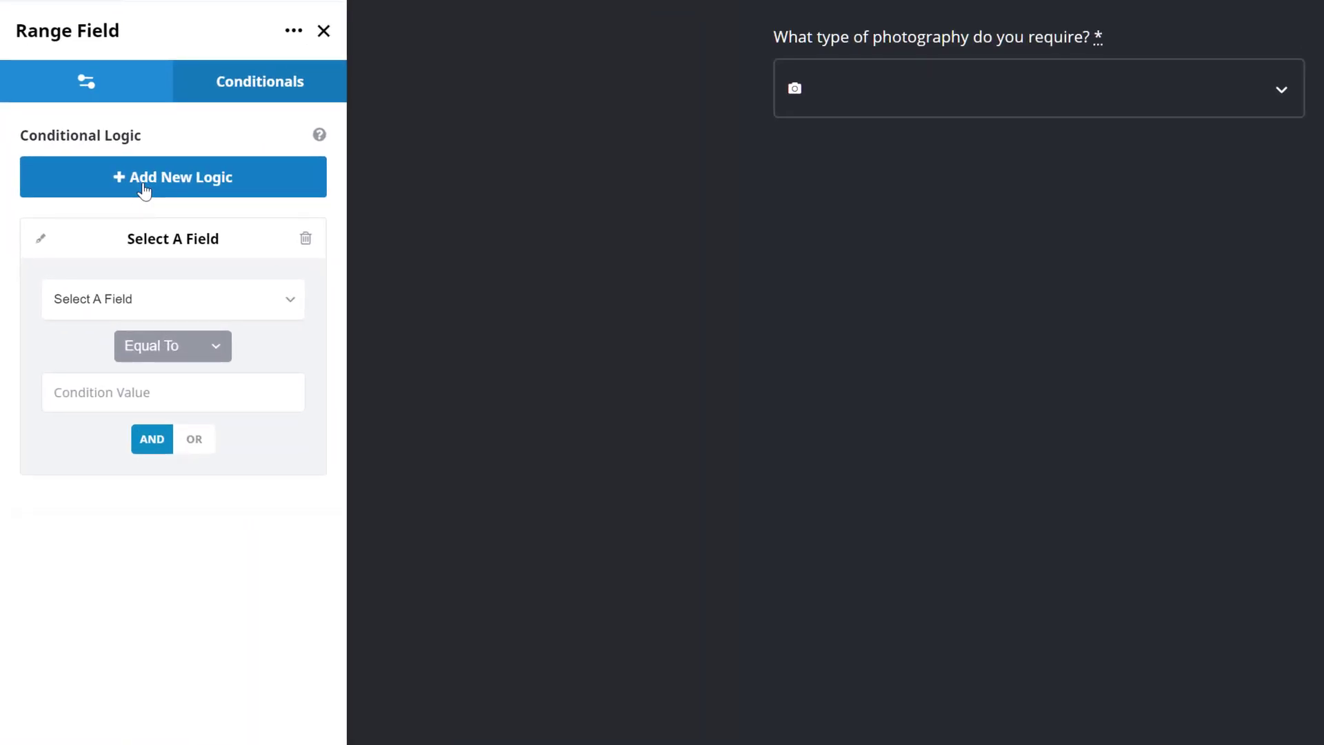
left_click(291, 304)
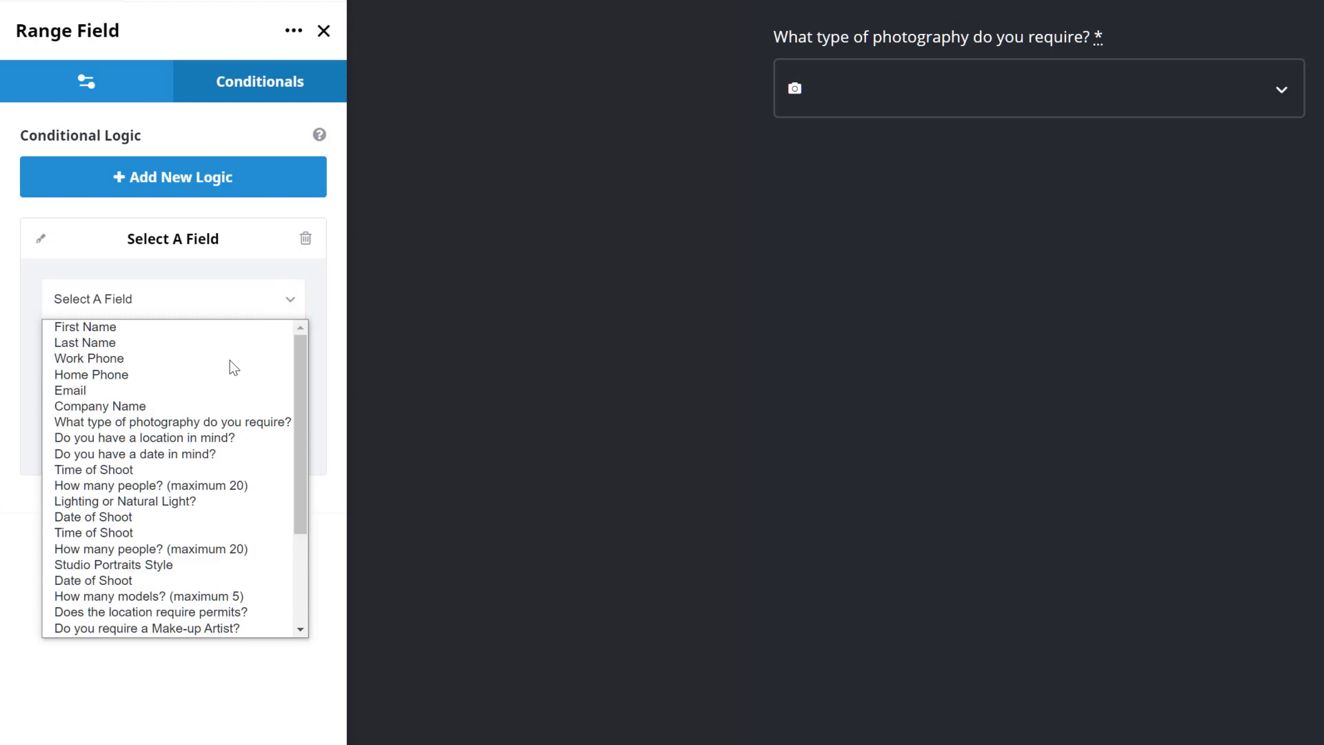
left_click(183, 422)
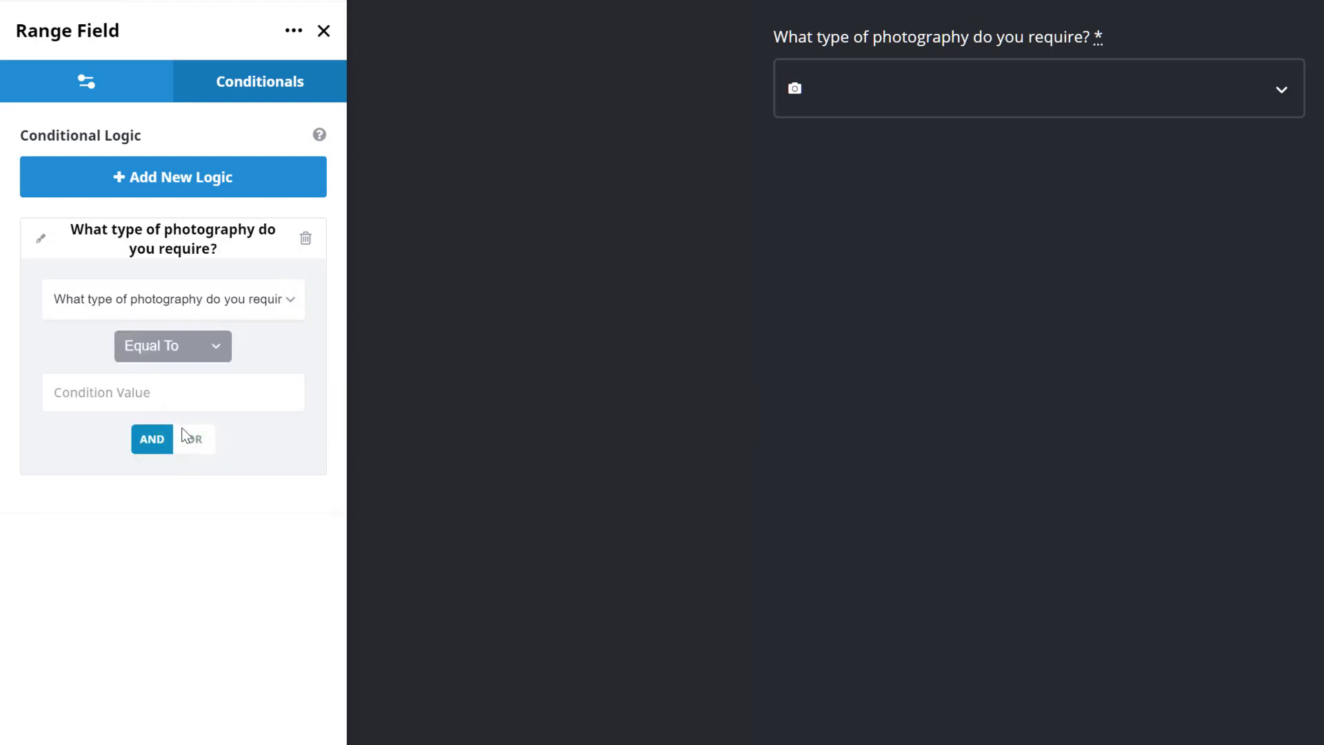
left_click(188, 408)
left_click(215, 351)
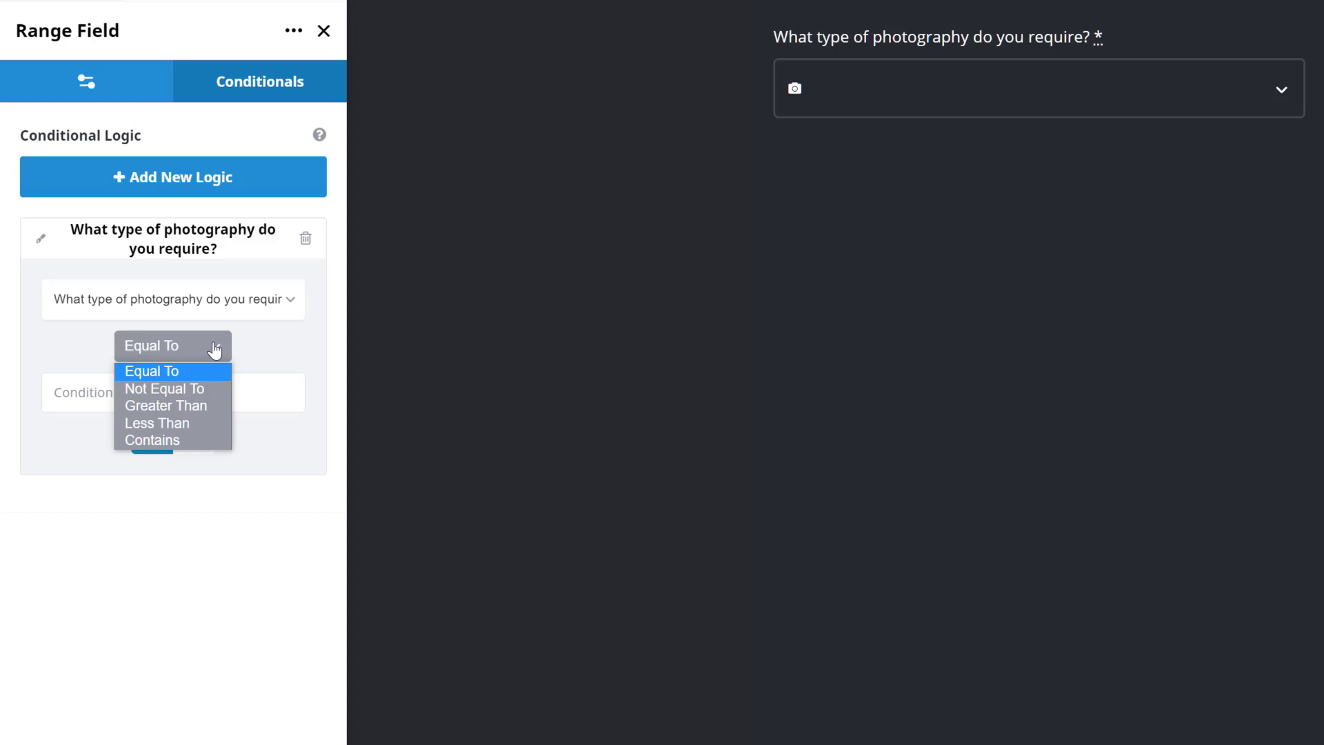
left_click(215, 350)
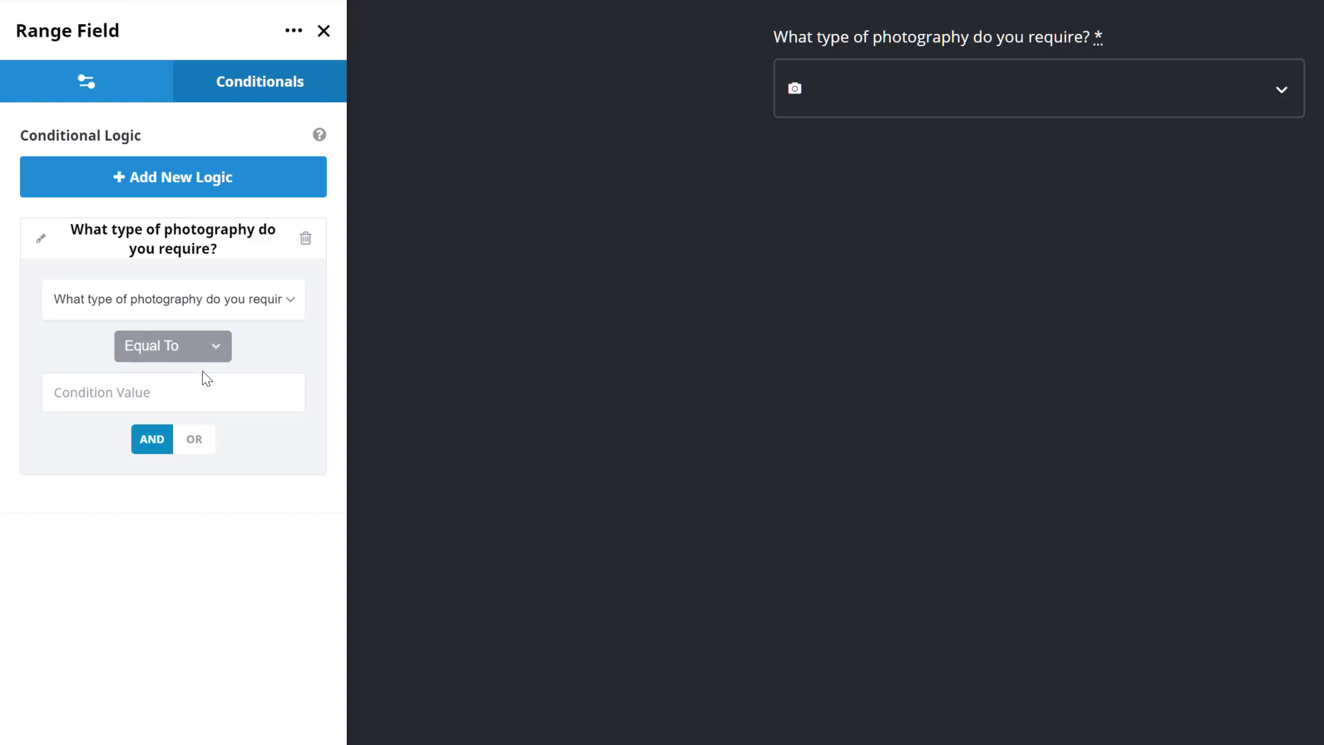
left_click(158, 389)
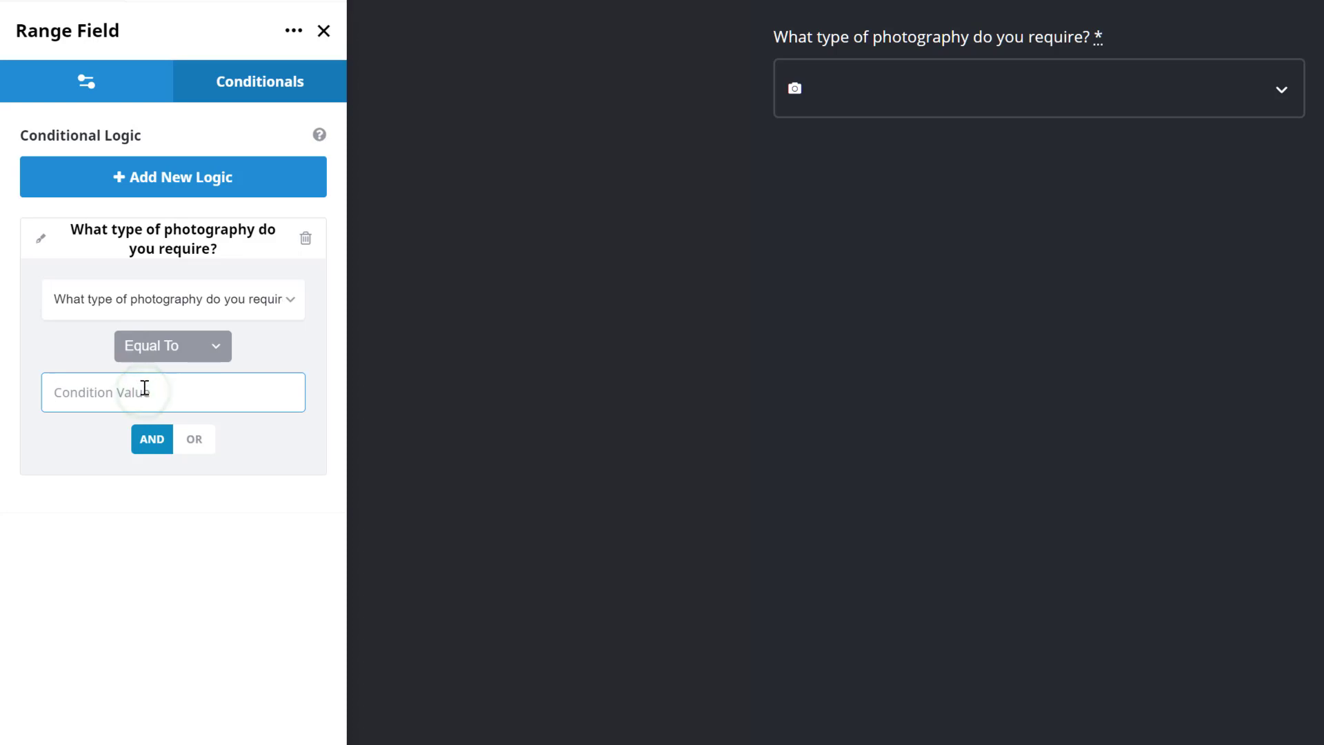
type("Family Portraits (on location)")
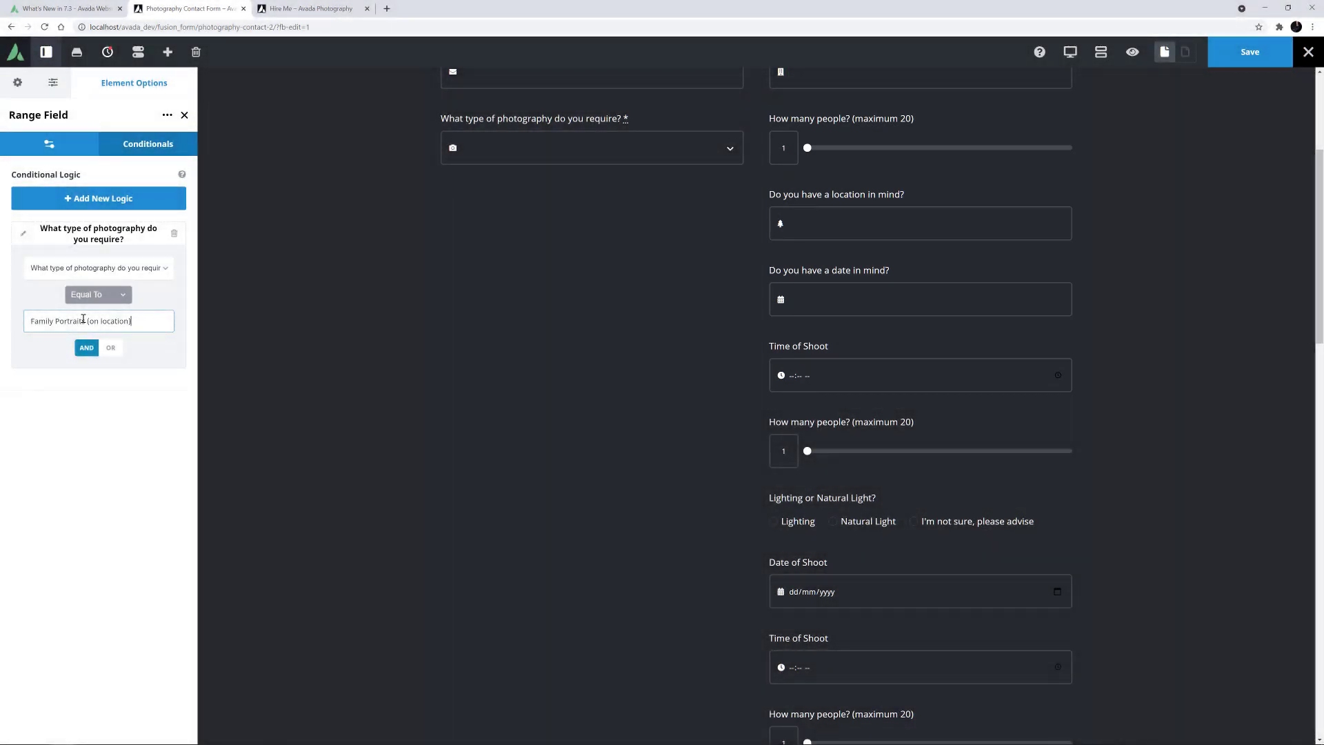
Step: Save the form, then on Hire Me delete the empty side columns and make the form column 1/1
left_click(1211, 66)
left_click(286, 8)
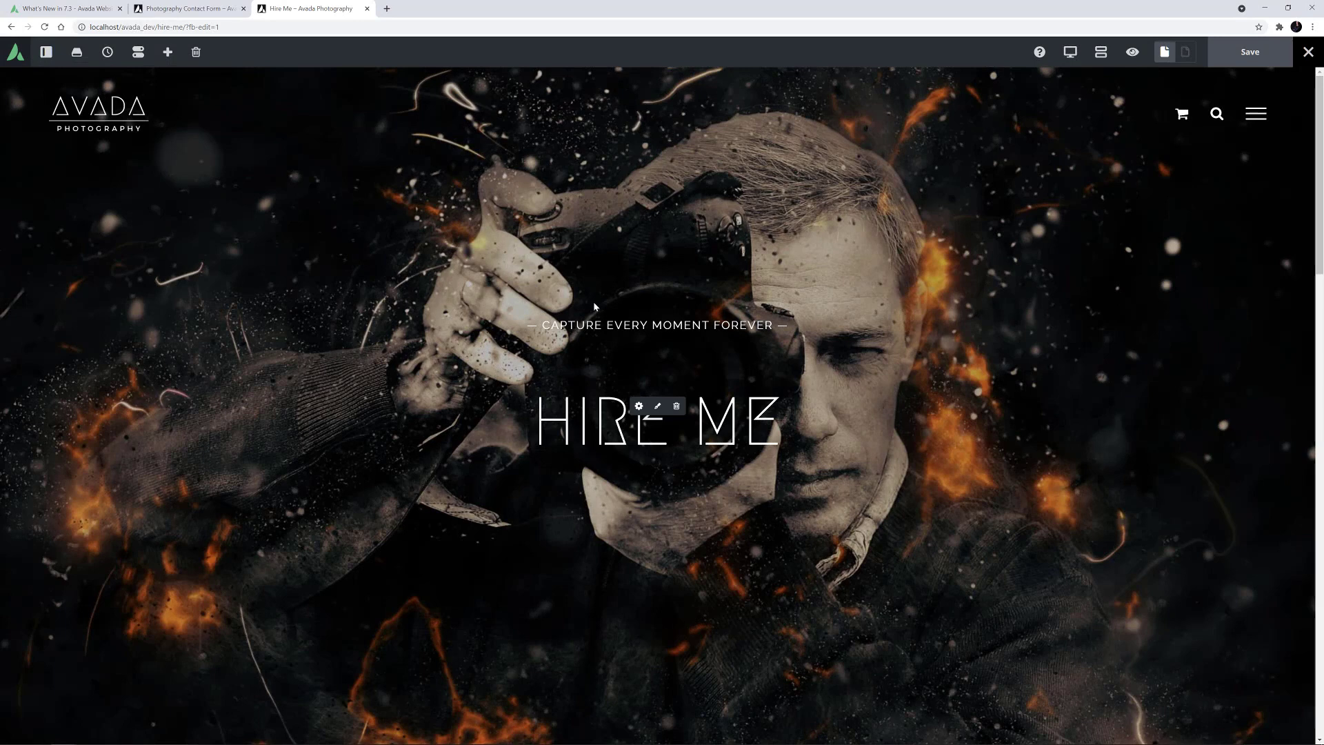
scroll(590, 302, "down", 10)
mouse_move(351, 261)
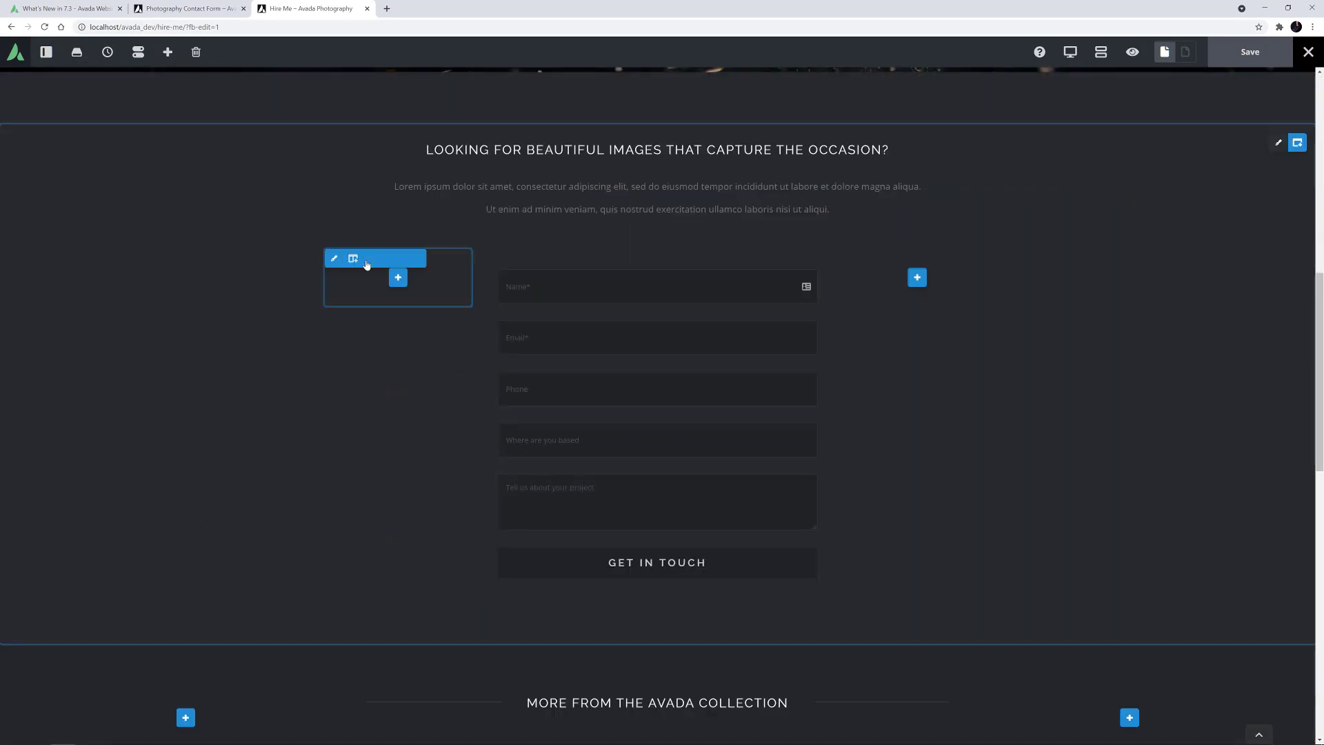
left_click(430, 258)
mouse_move(830, 262)
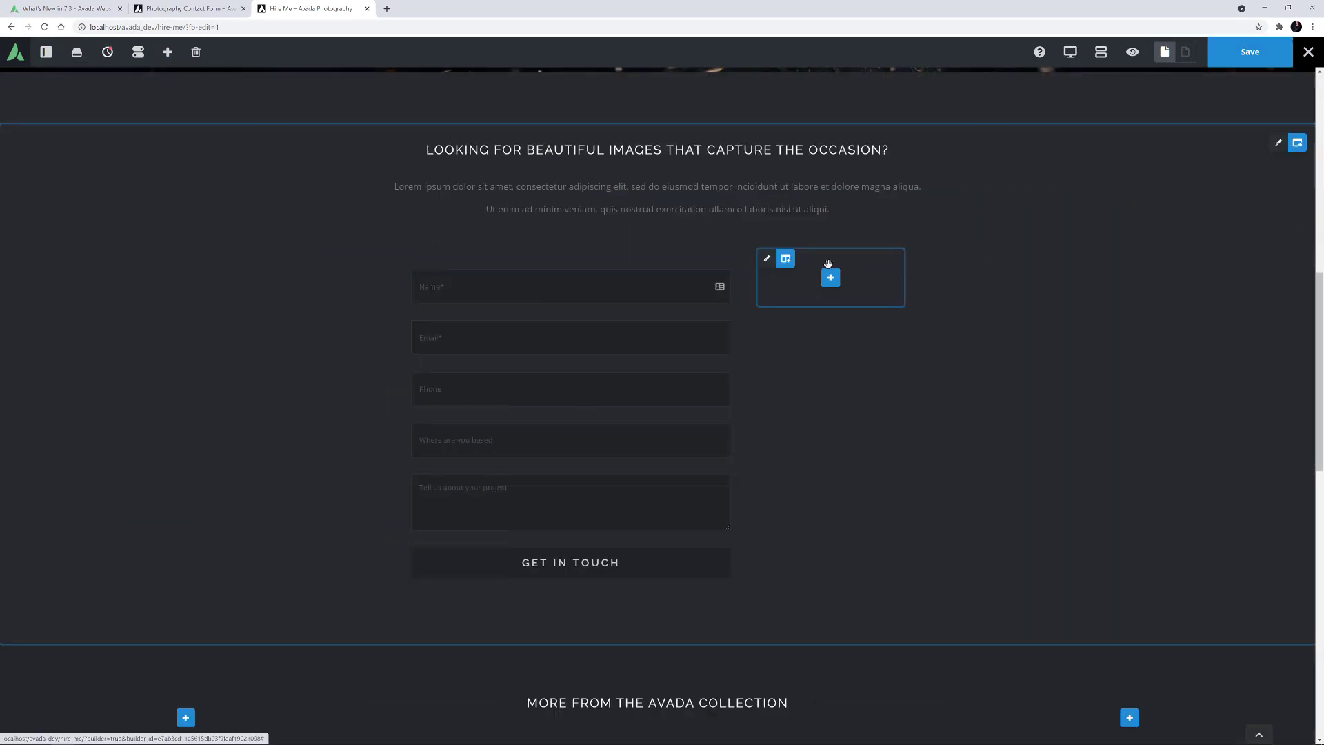
left_click(860, 259)
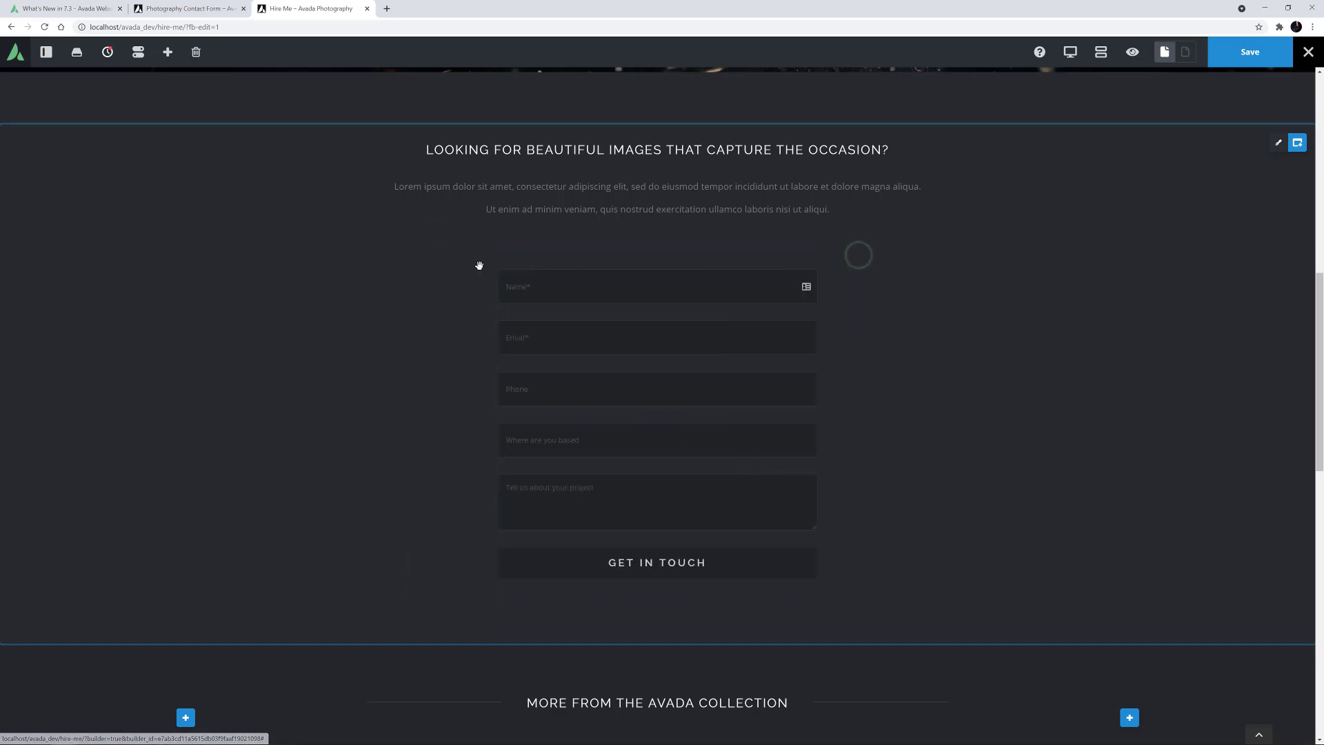
left_click(545, 259)
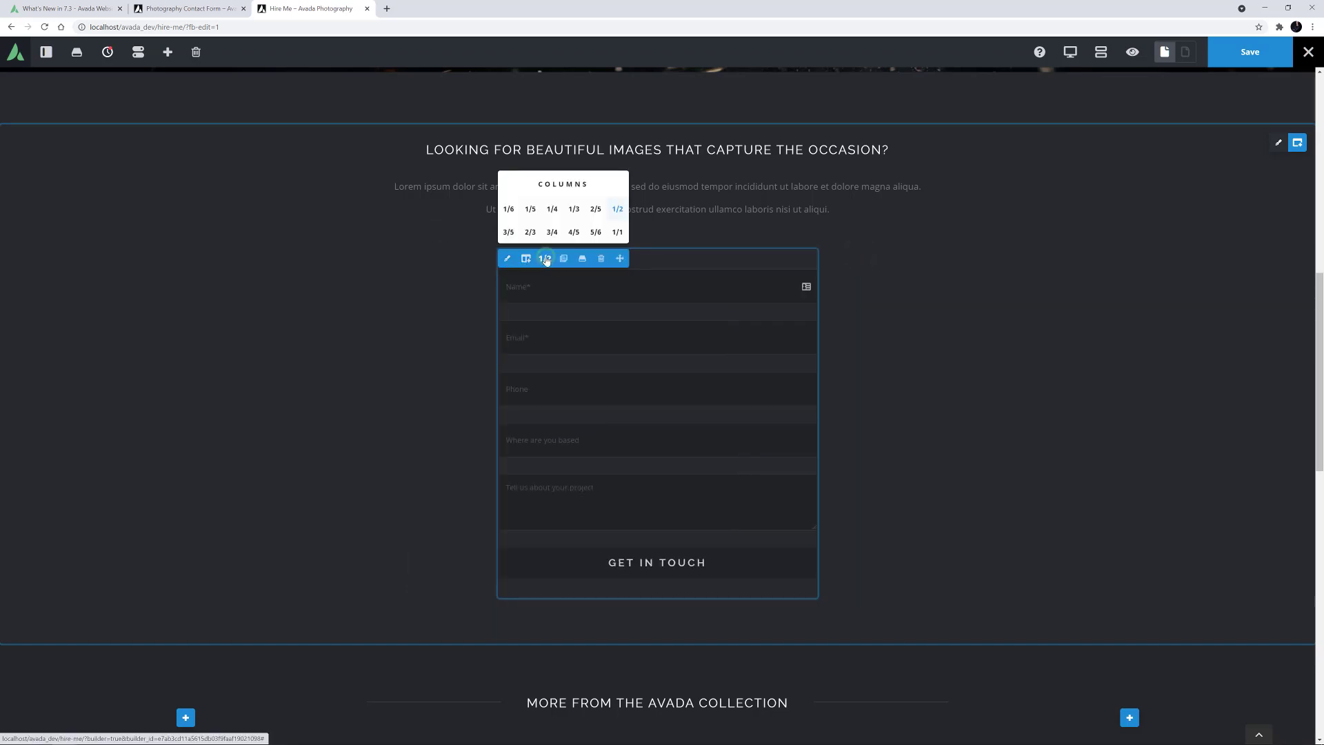
left_click(623, 234)
Step: Set the Avada Form element to Photography Contact Form and save the Hire Me page
left_click(647, 423)
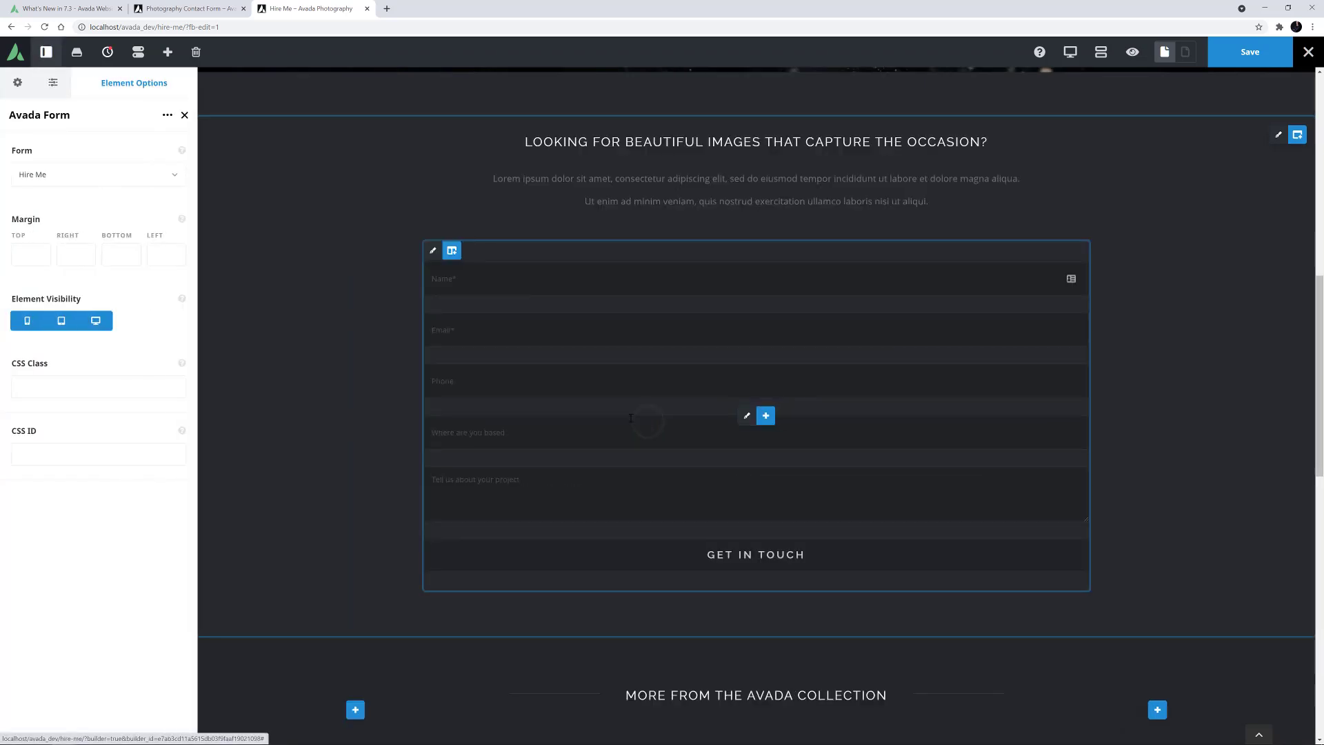
left_click(119, 175)
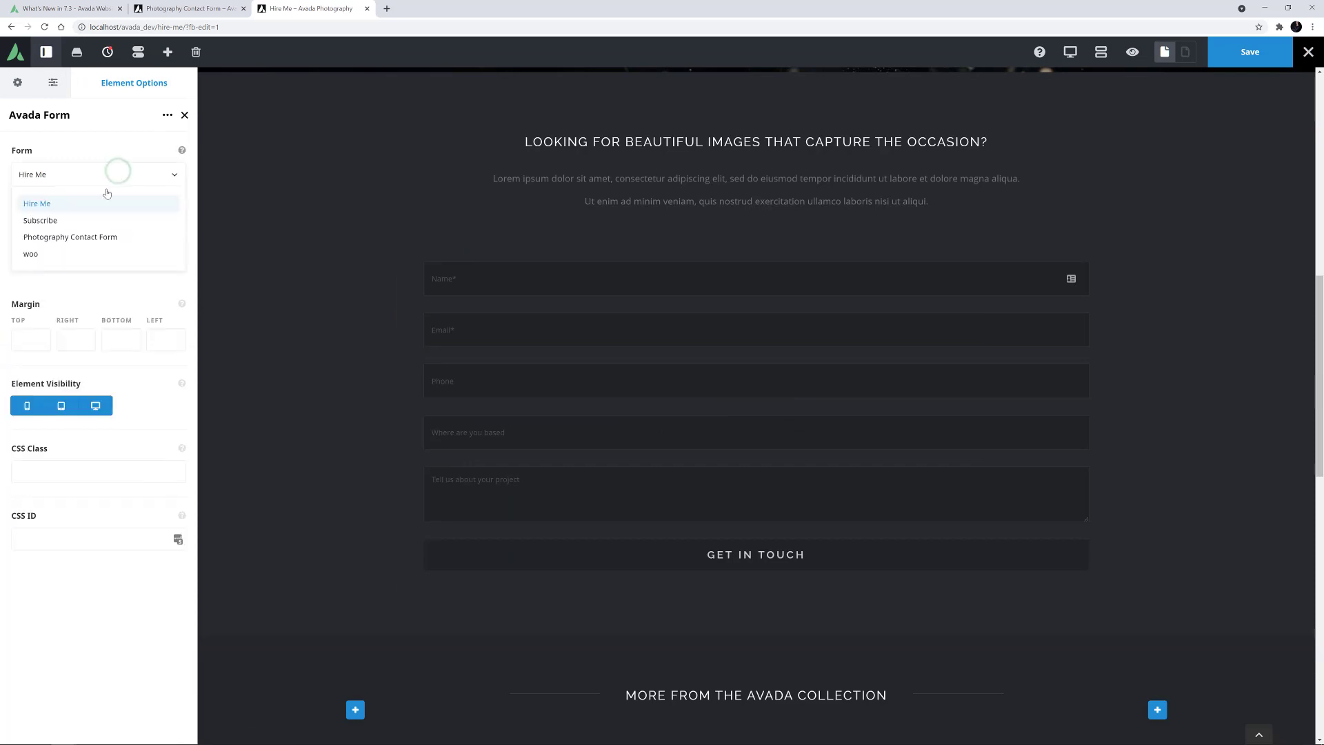
left_click(78, 235)
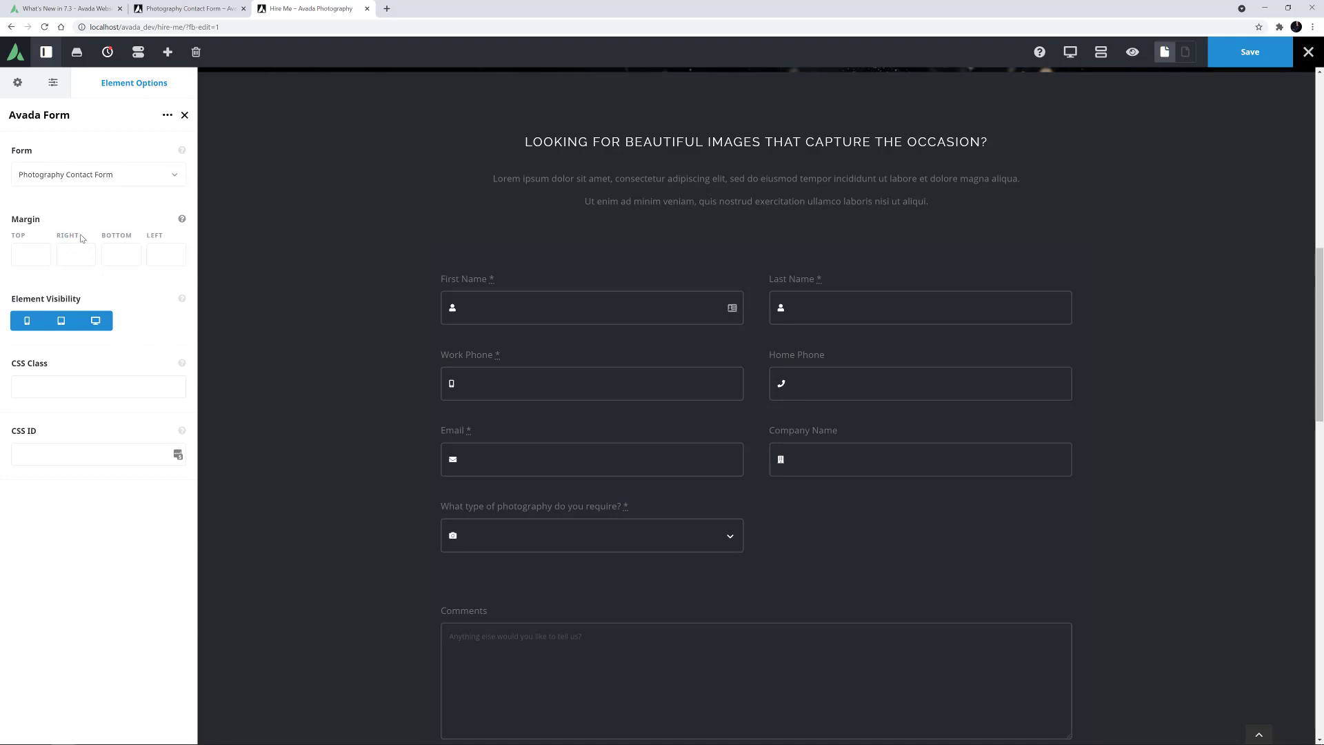
scroll(300, 246, "down", 5)
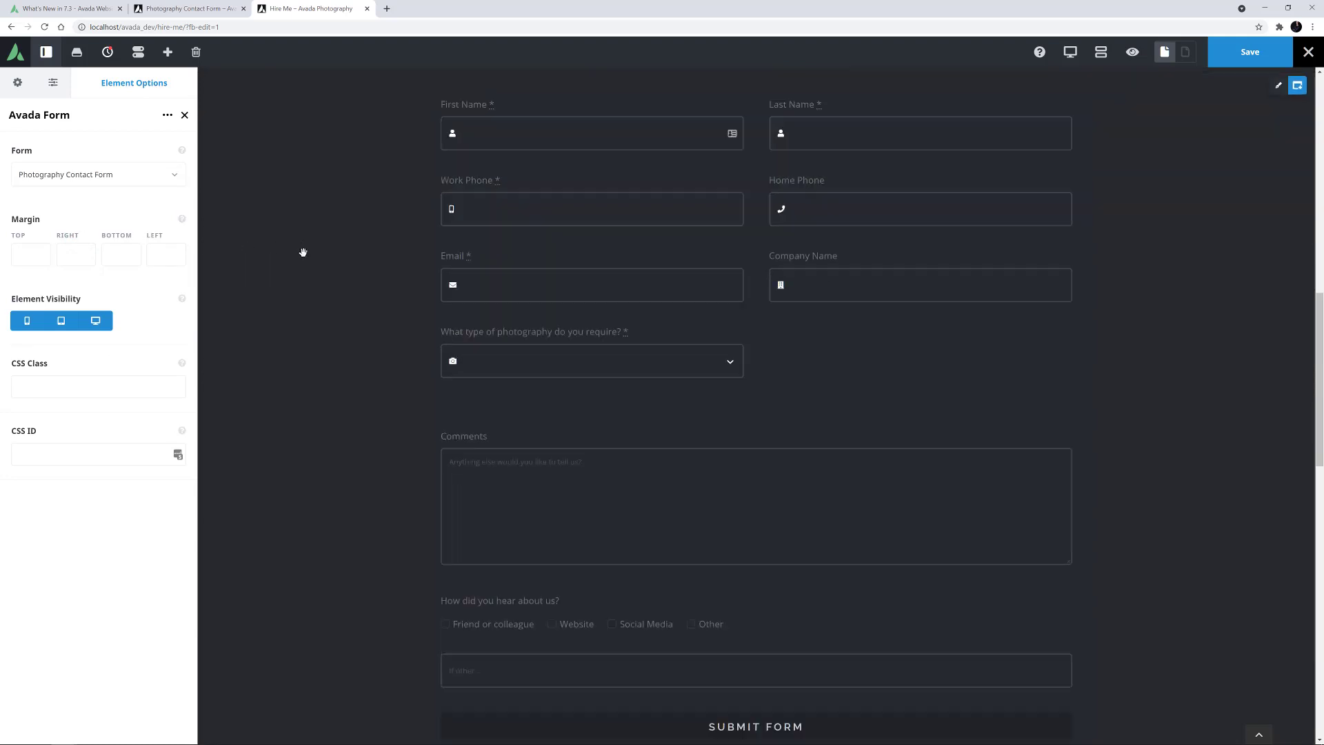
scroll(303, 253, "up", 5)
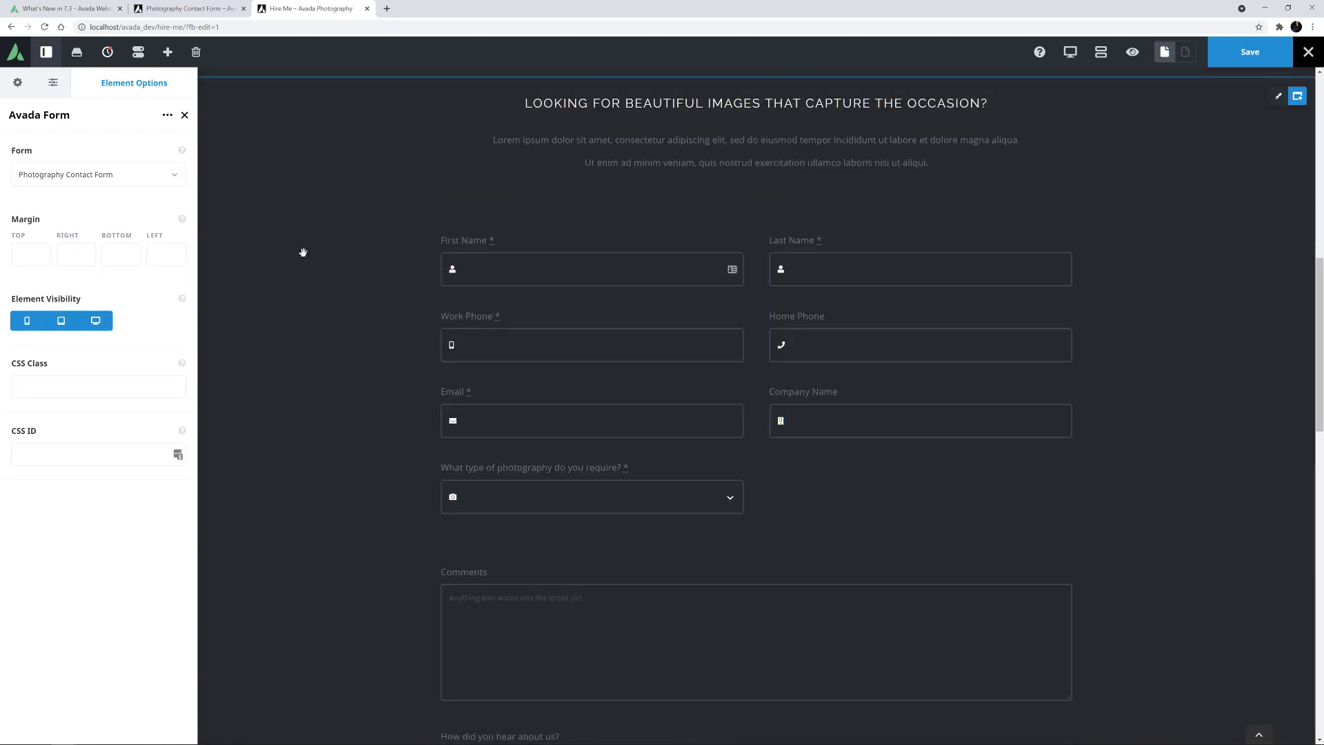
left_click(1239, 60)
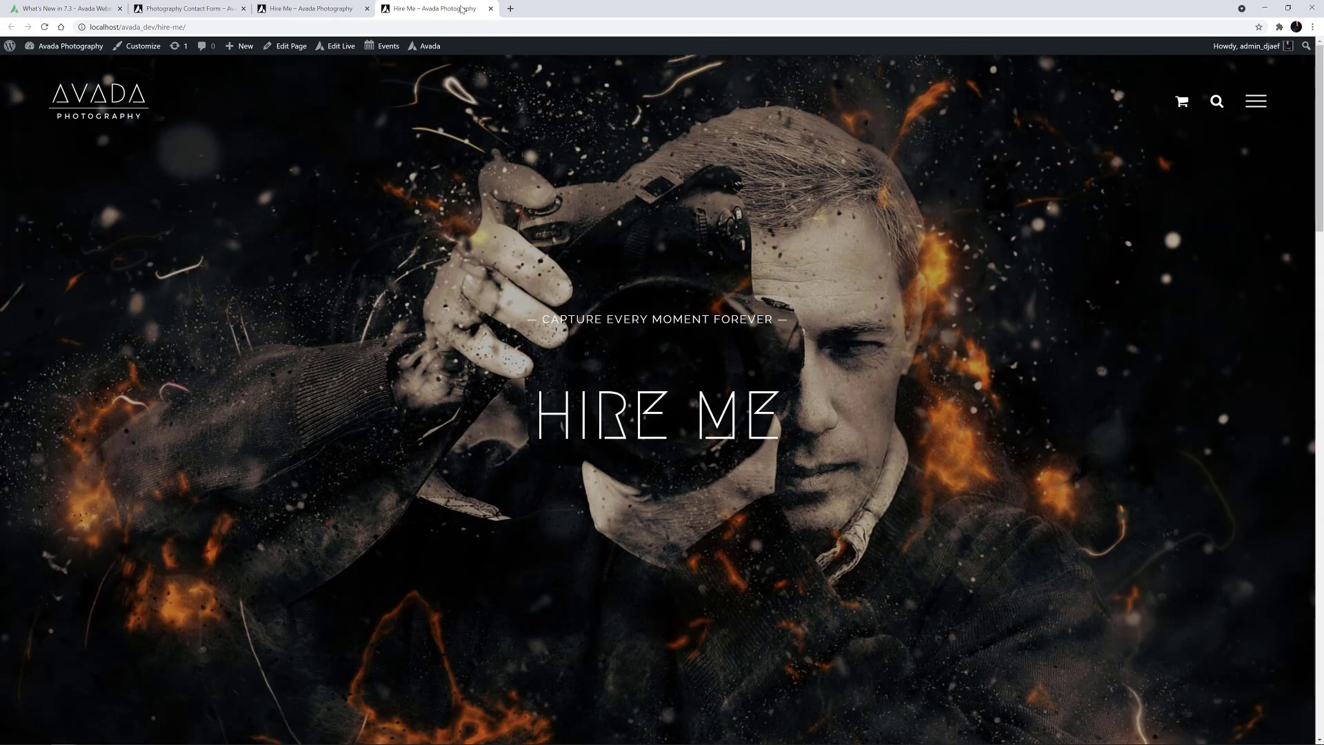
Step: Choose 'Family Portraits (on location)' in the live form's photography type dropdown, then return to the form editor
scroll(447, 277, "down", 10)
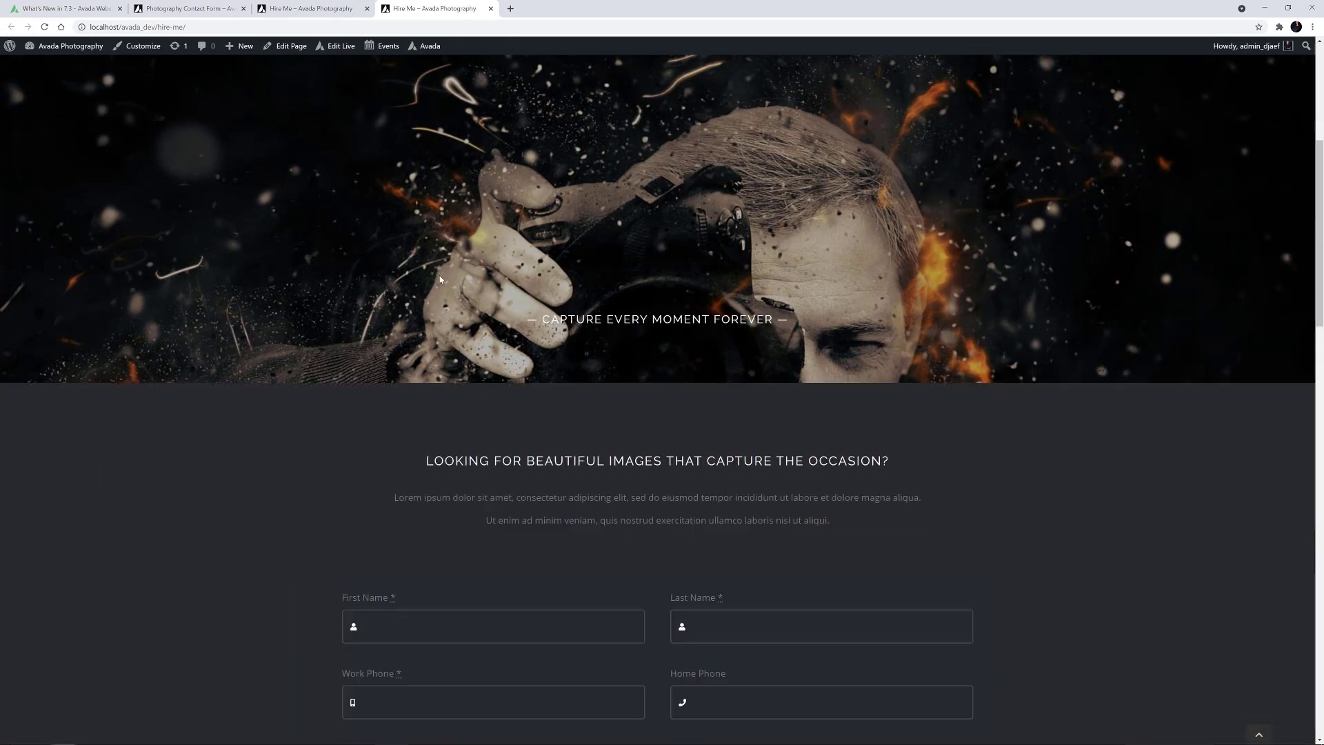
scroll(242, 288, "down", 2)
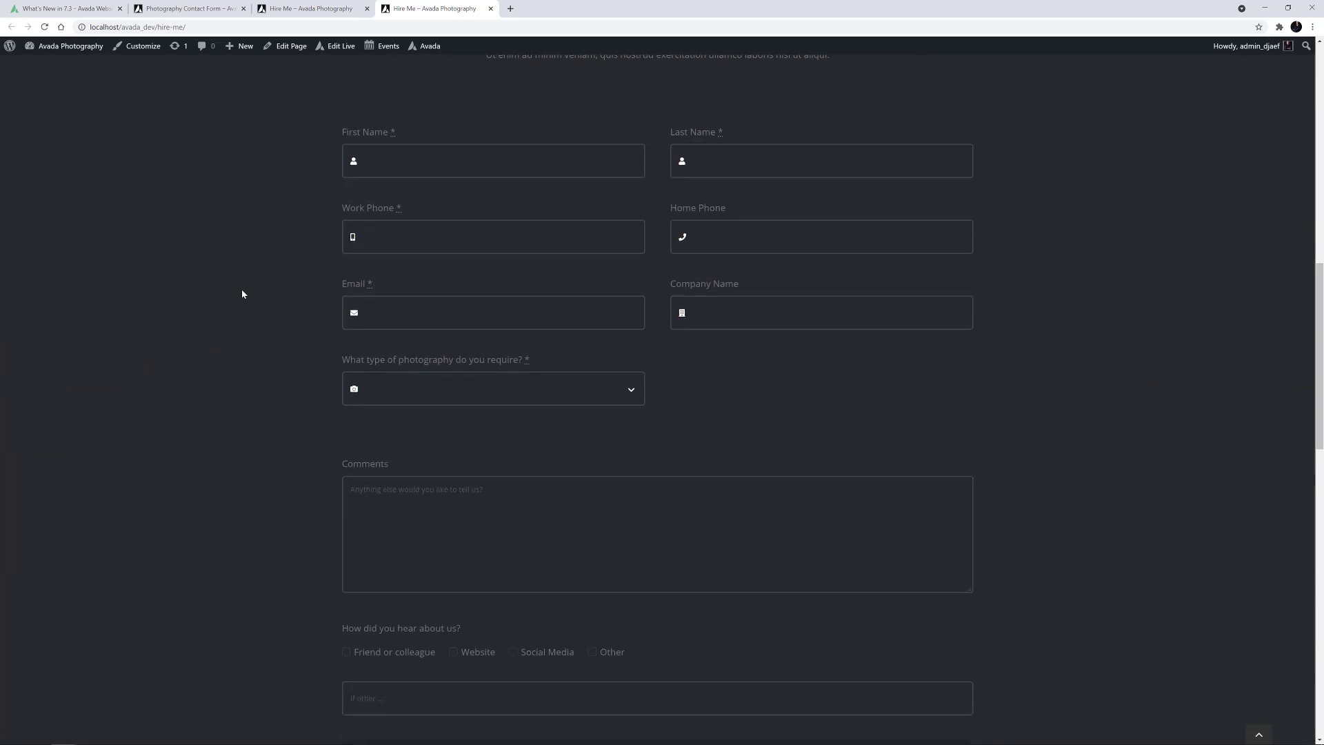
left_click(627, 388)
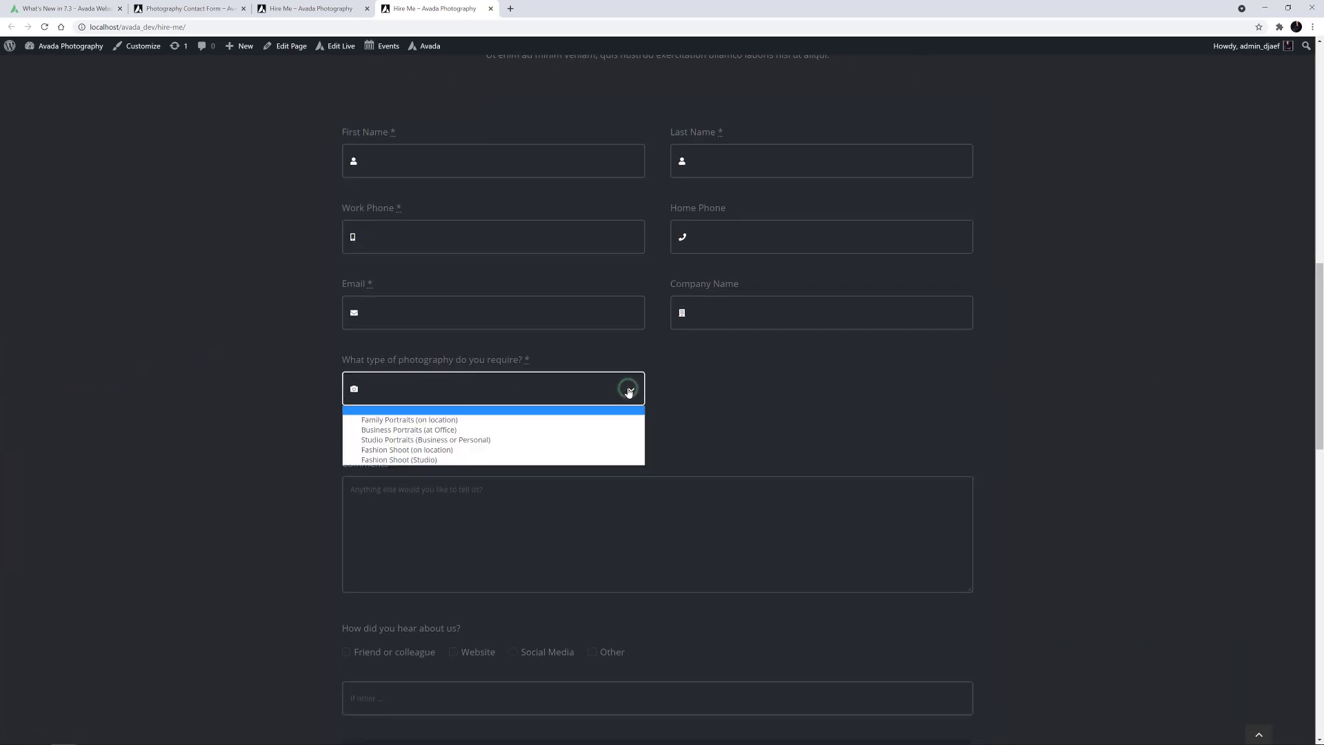
left_click(429, 419)
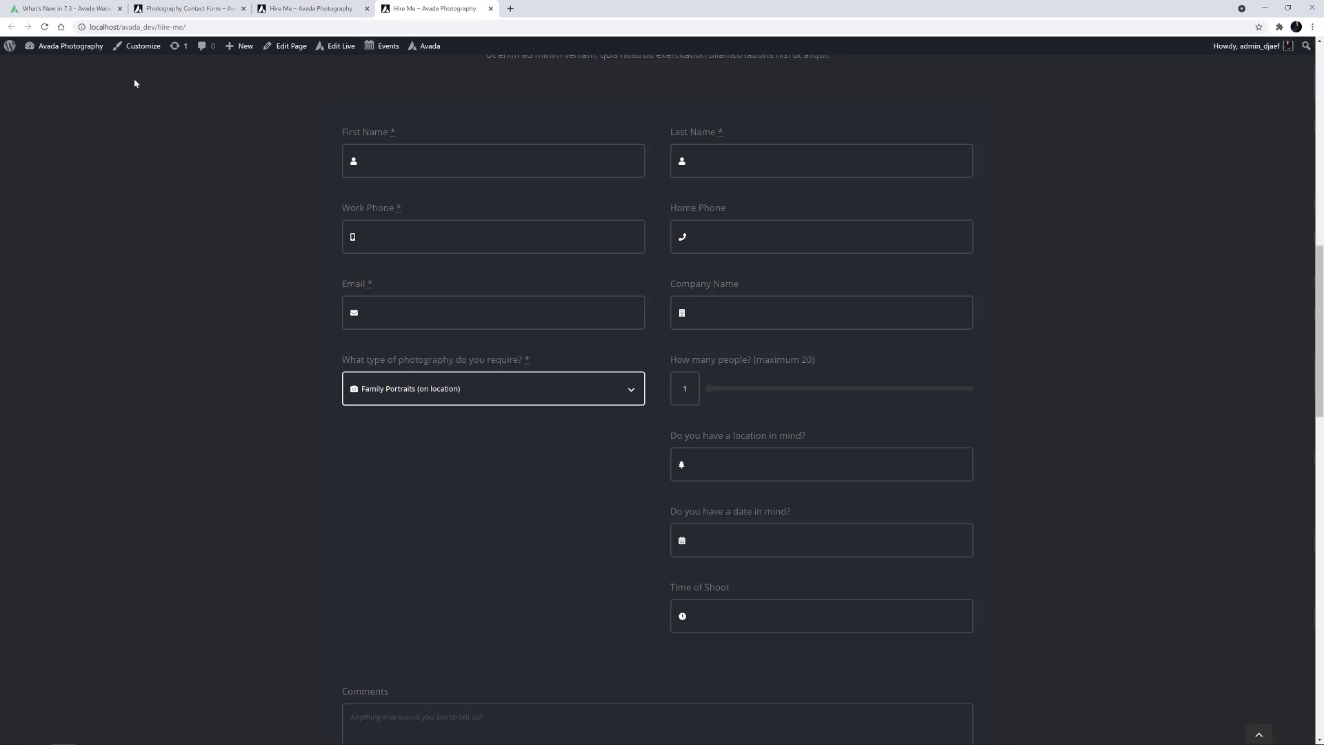
left_click(197, 8)
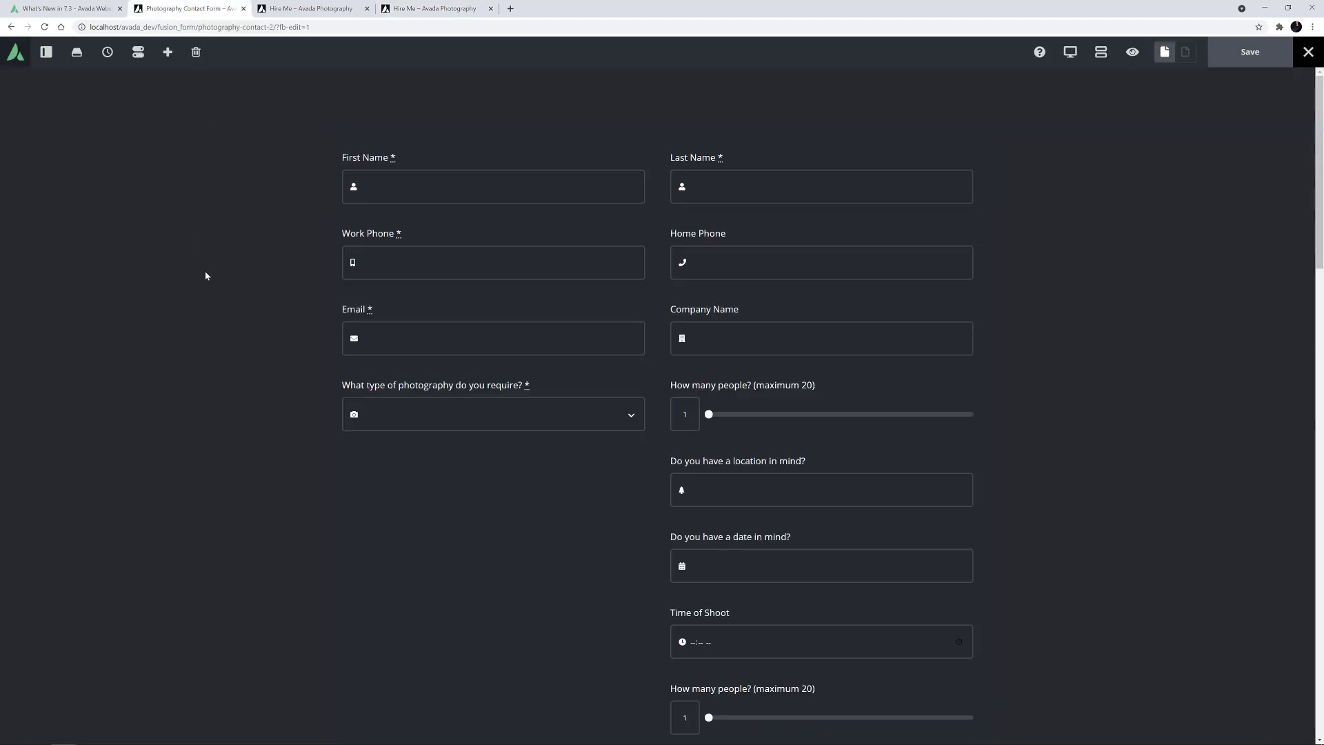
scroll(205, 275, "down", 5)
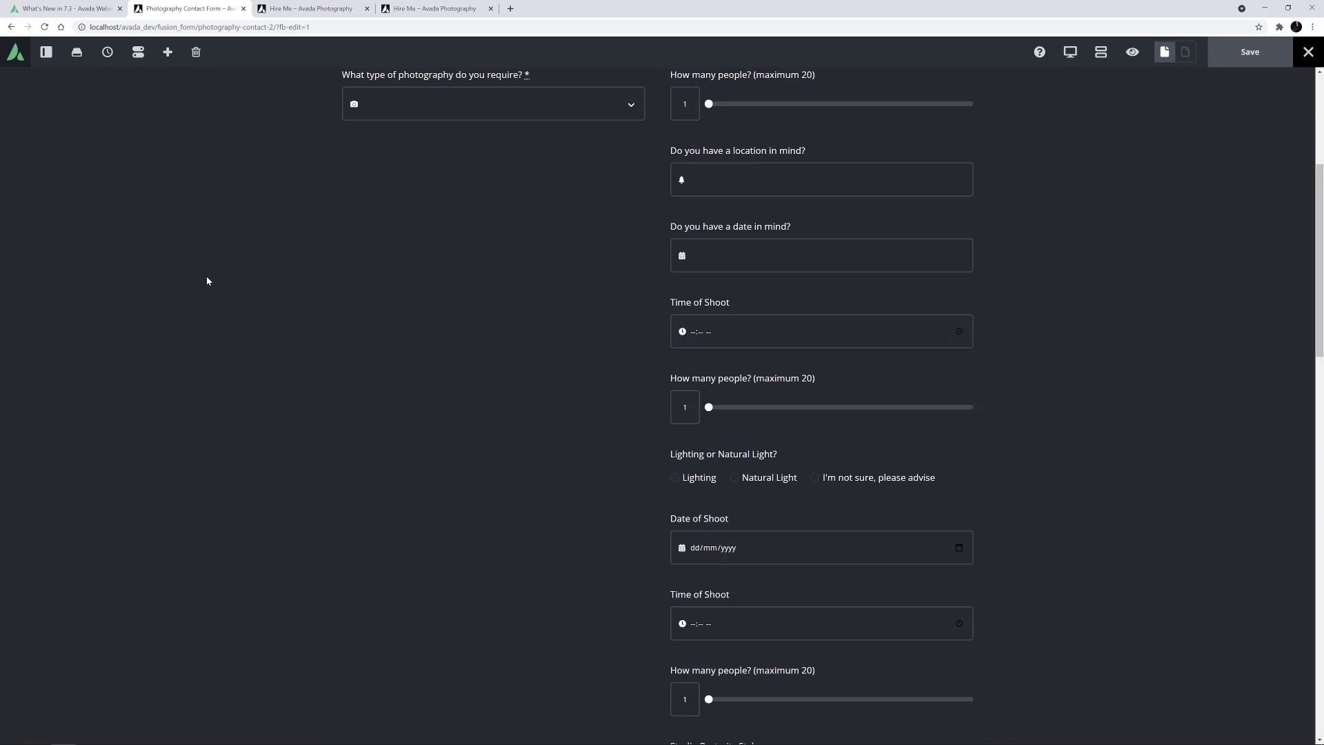
Step: On the live Hire Me page, choose 'Fashion Shoot (on location)' and answer No for a make-up artist
left_click(420, 14)
left_click(249, 250)
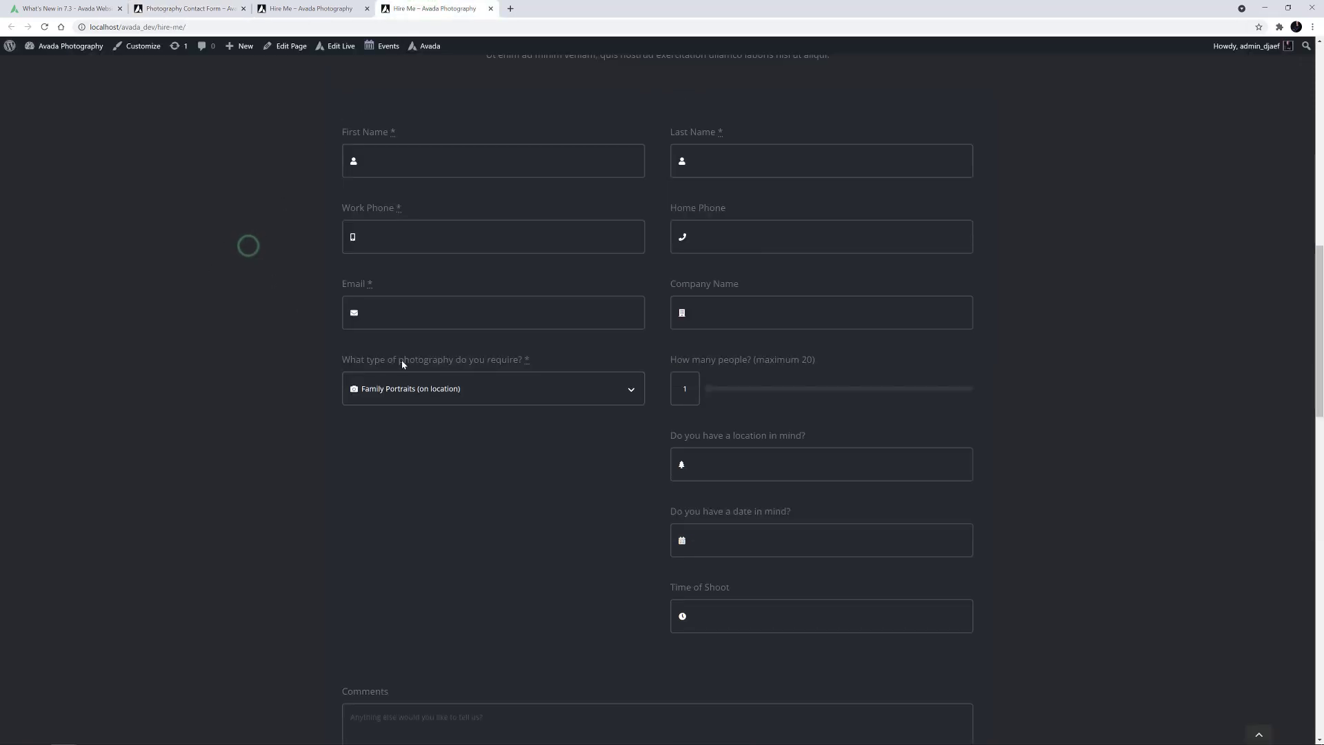
left_click(414, 387)
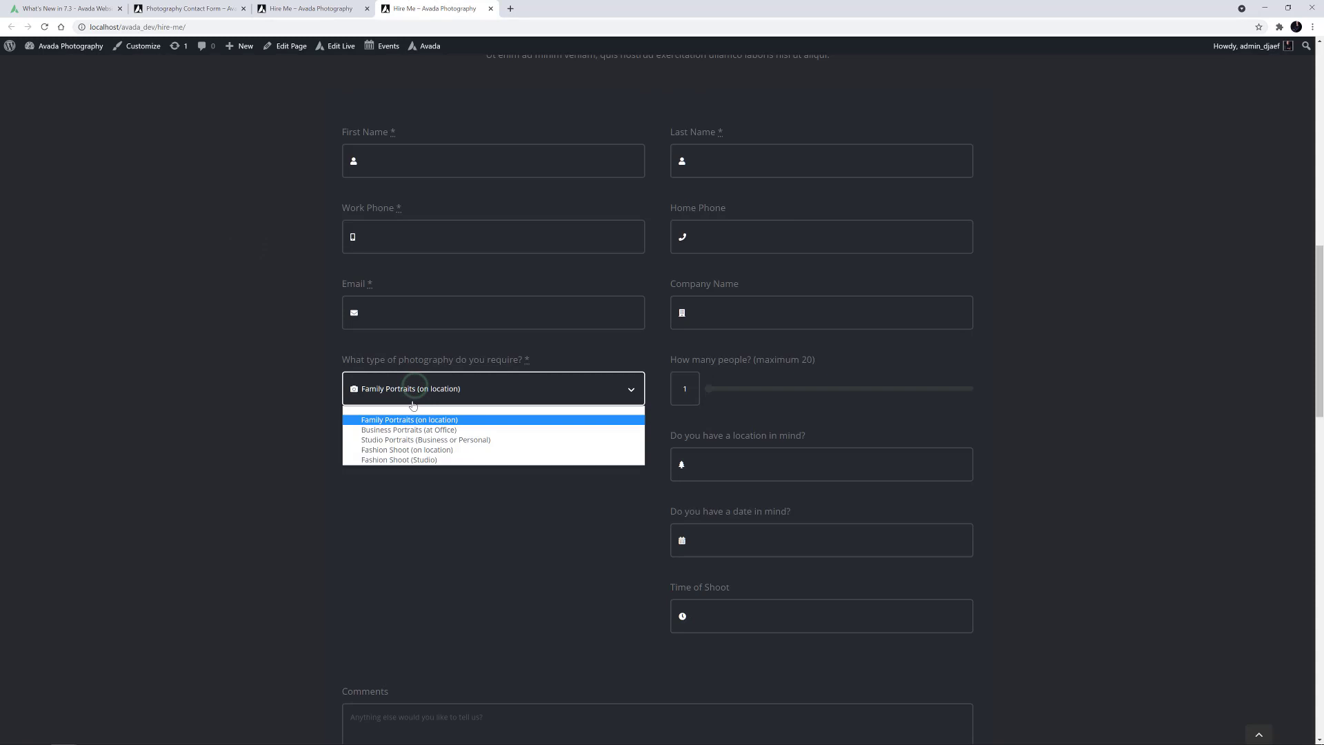
left_click(407, 450)
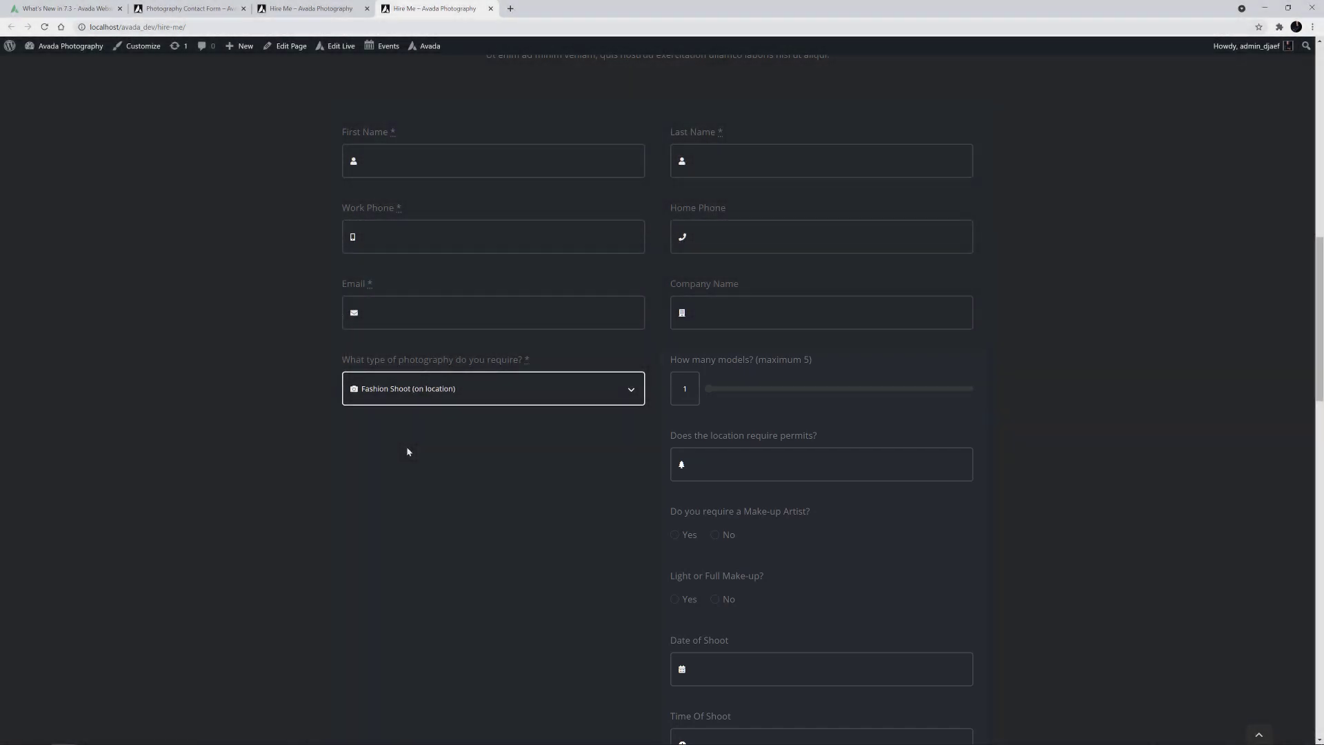
left_click(715, 540)
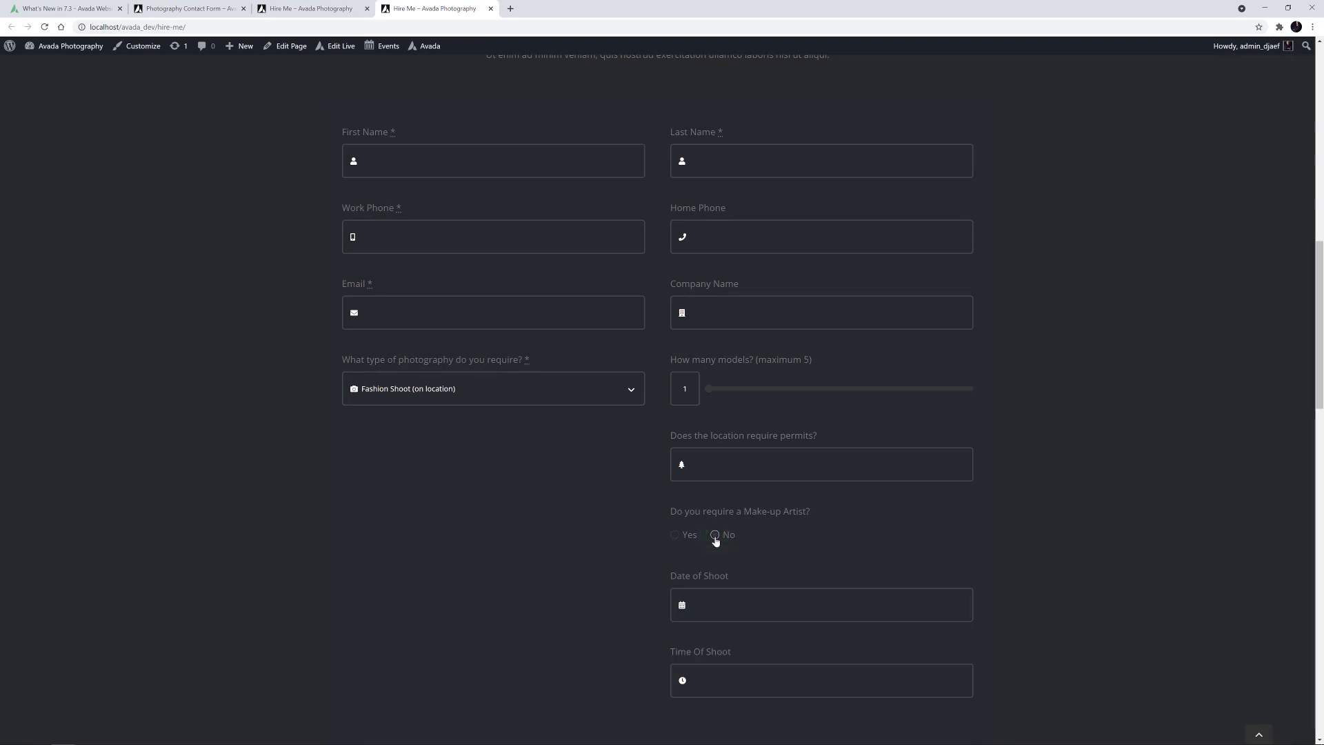
left_click(218, 14)
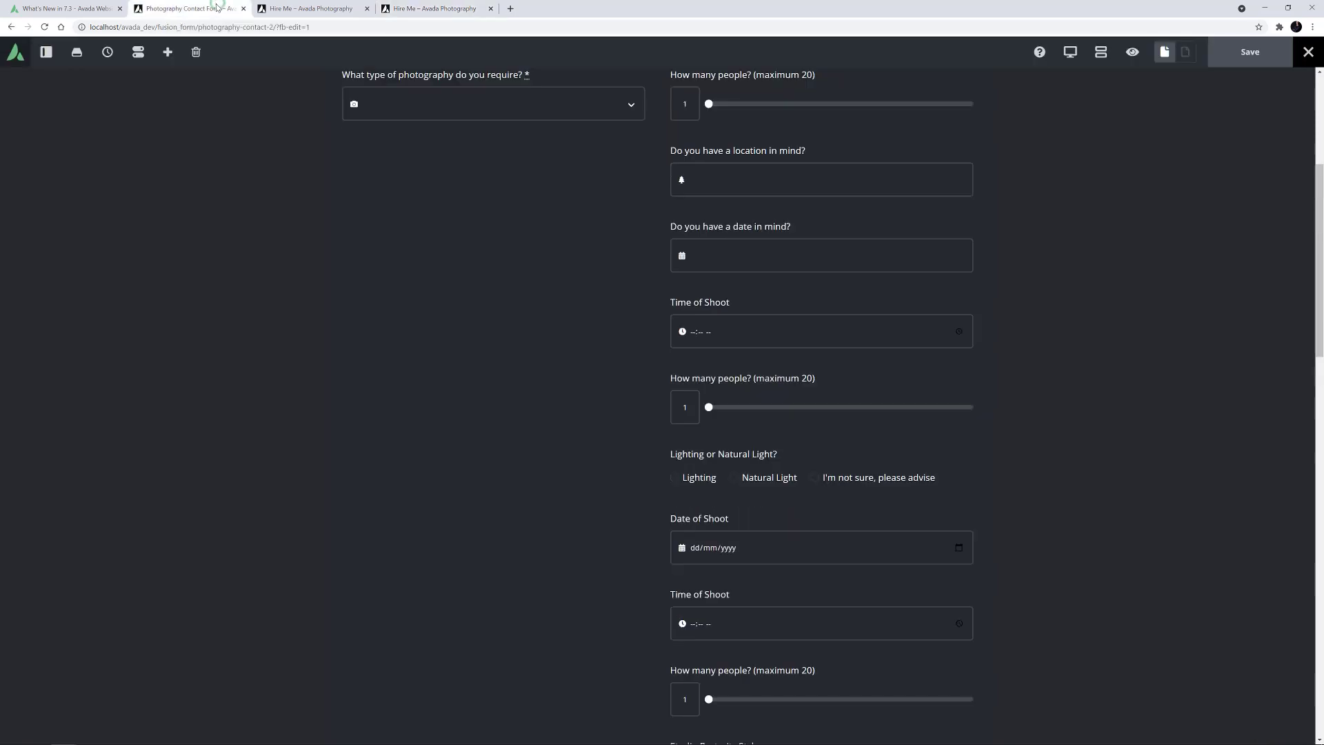
scroll(654, 467, "down", 5)
scroll(648, 469, "down", 3)
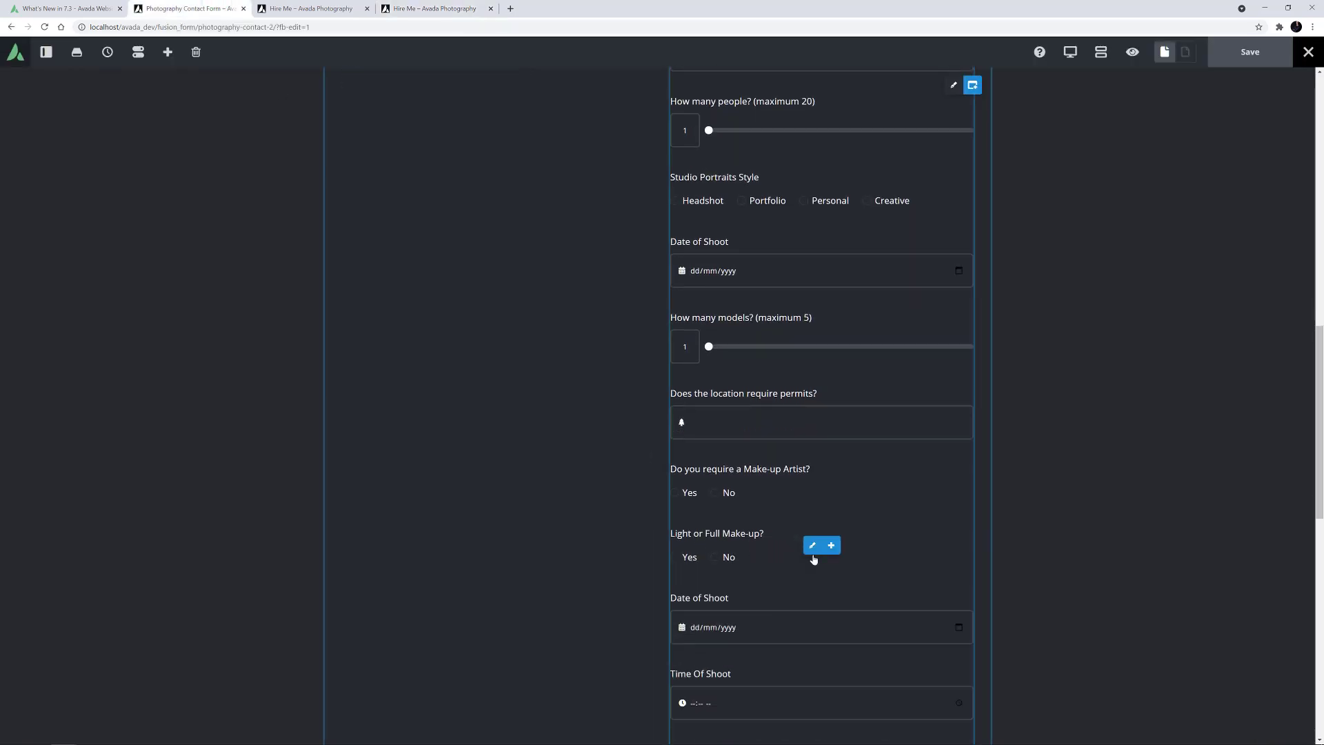
left_click(813, 556)
left_click(148, 143)
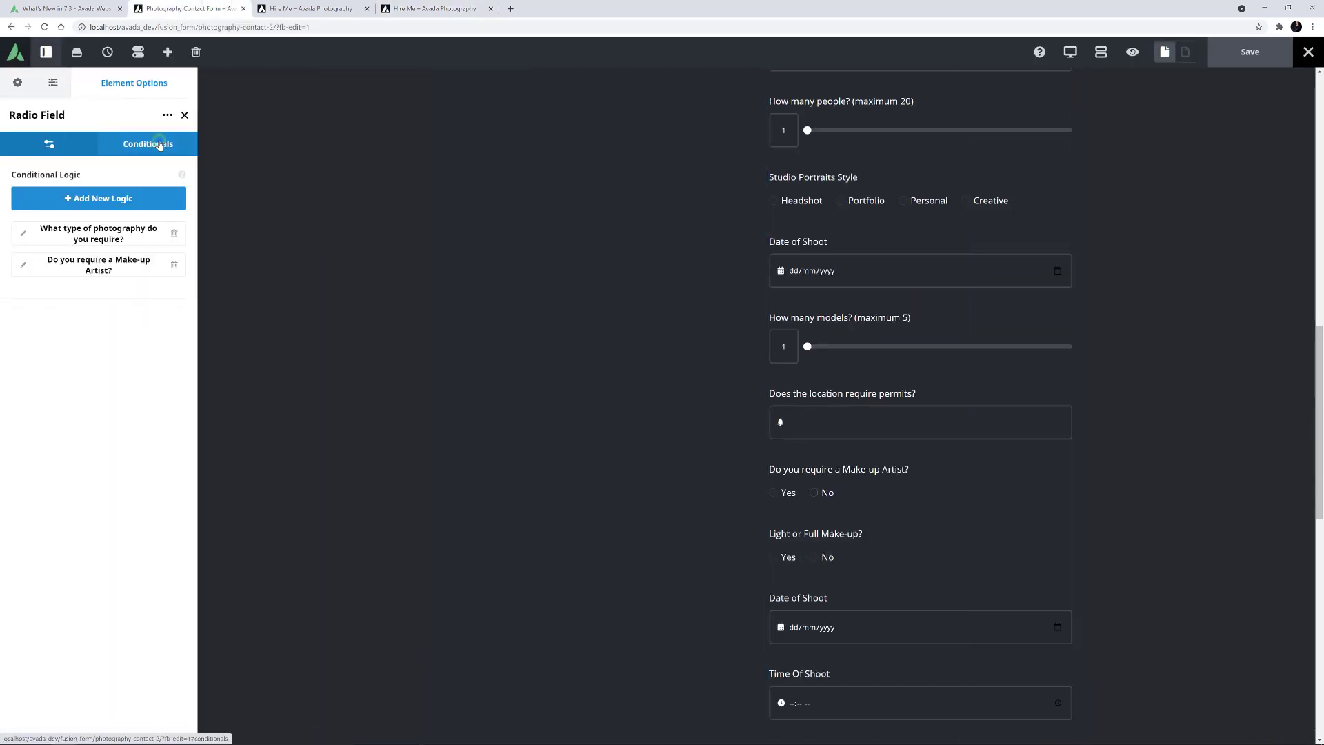
left_click(22, 234)
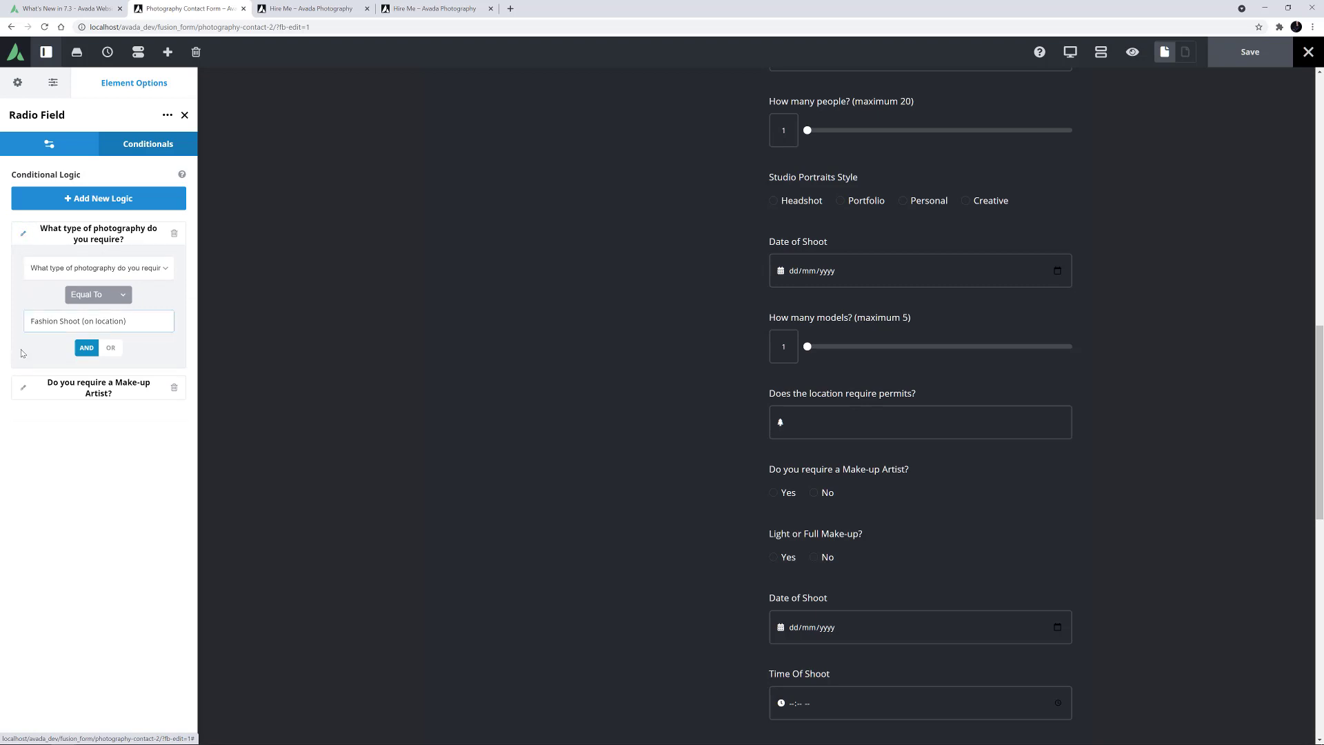
left_click(23, 389)
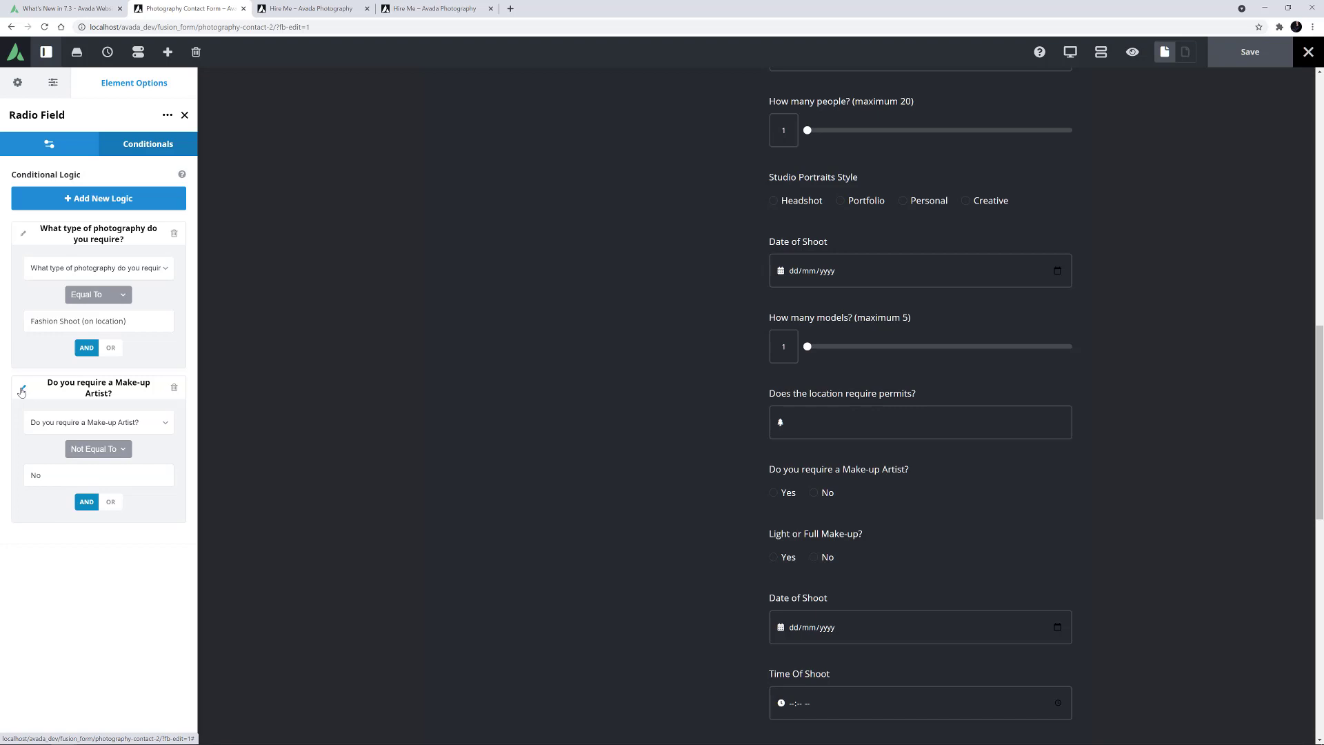
left_click(439, 9)
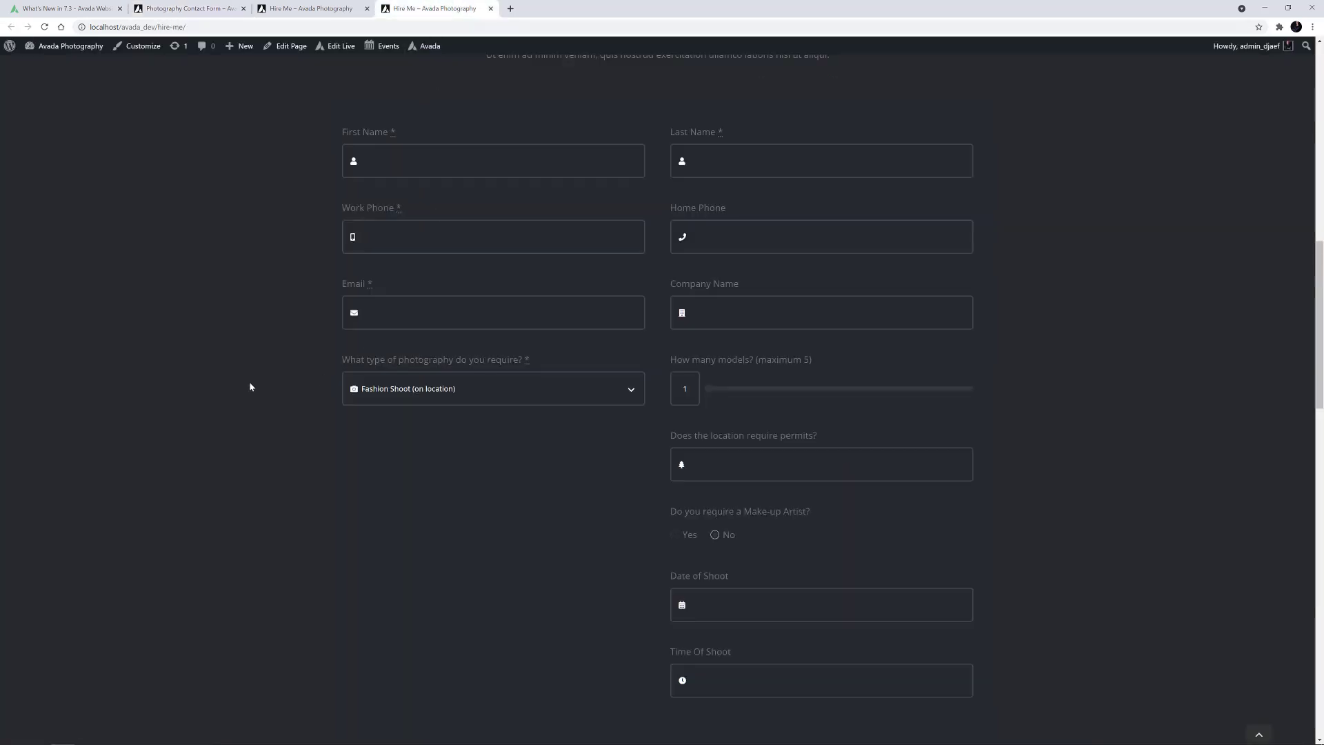